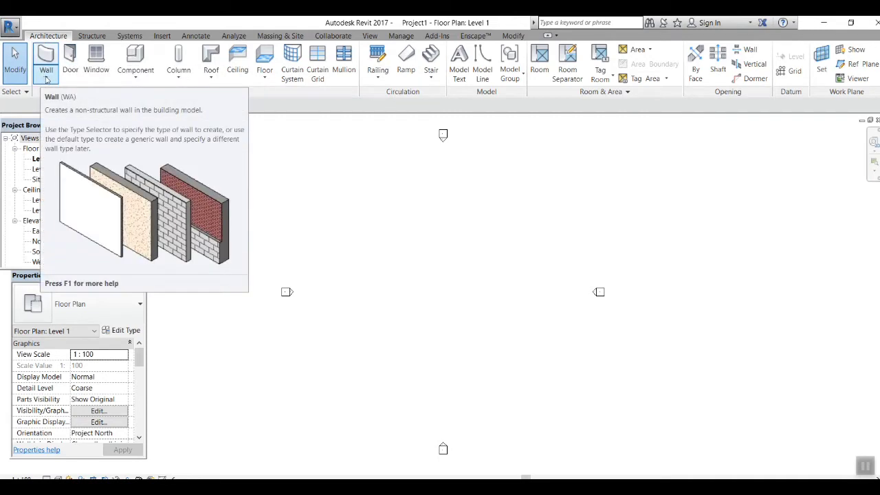
# Step: Start placing an architectural wall and move the Properties palette away from the Project Browser, across the drawing area
pyautogui.click(46, 77)
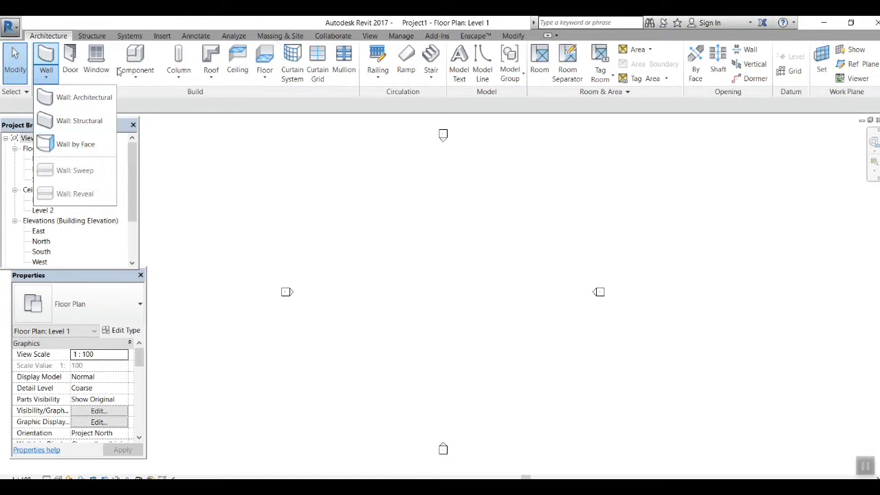
pyautogui.click(55, 97)
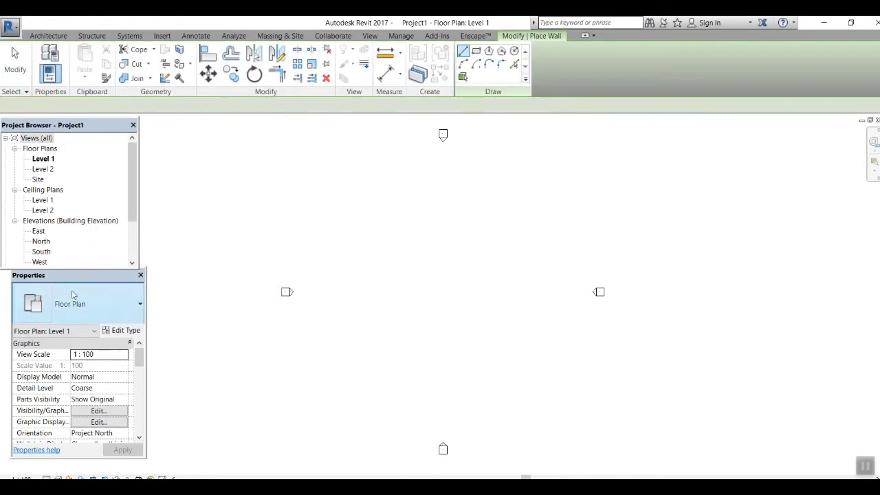
pyautogui.moveTo(77, 277)
pyautogui.mouseDown()
pyautogui.moveTo(724, 204)
pyautogui.moveTo(720, 140)
pyautogui.mouseUp()
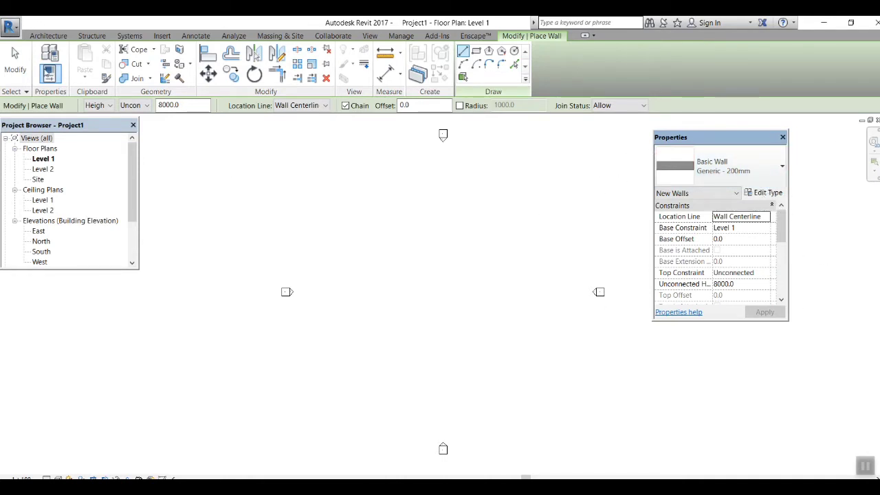
# Step: Set the project's length units to centimeters in the project units
pyautogui.click(401, 36)
pyautogui.click(245, 78)
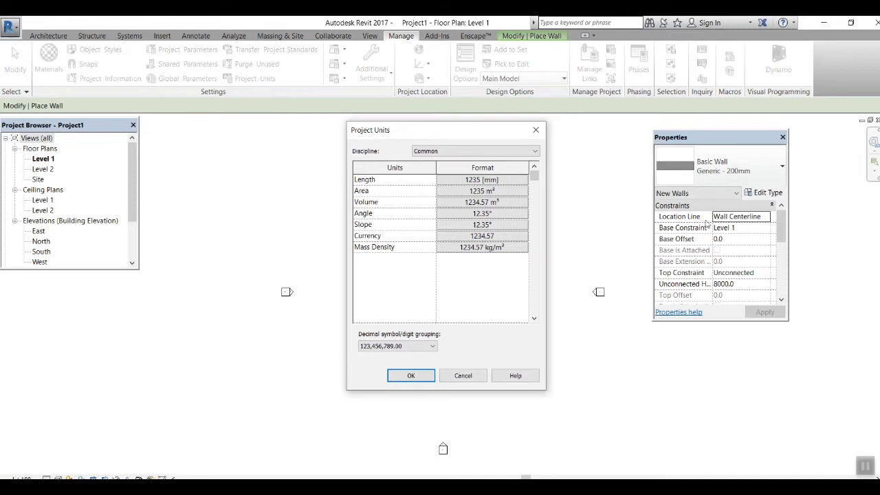
pyautogui.click(510, 179)
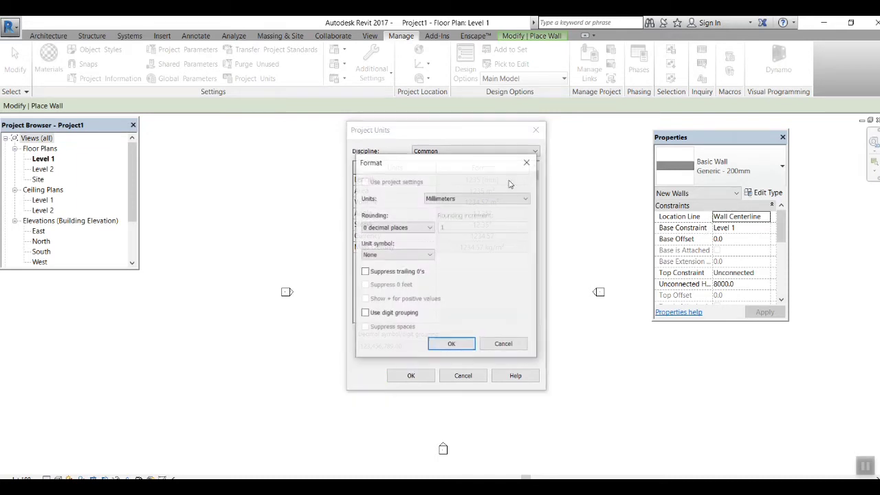
pyautogui.click(462, 197)
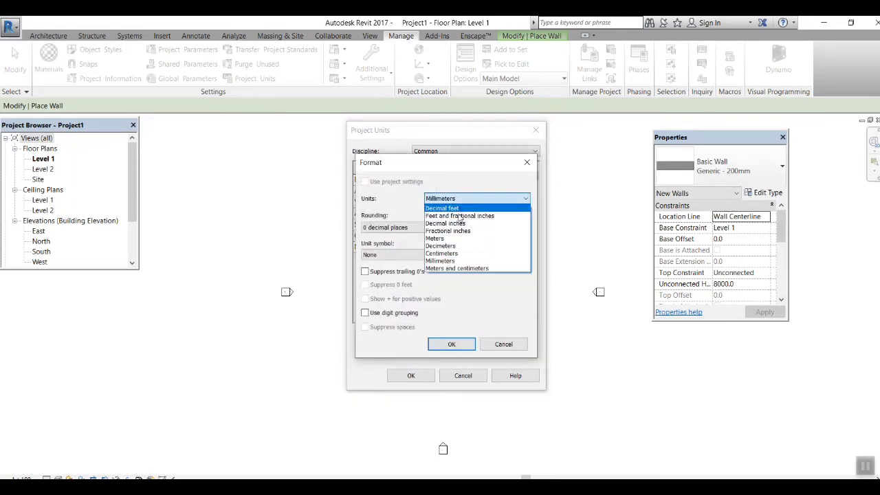
pyautogui.click(454, 254)
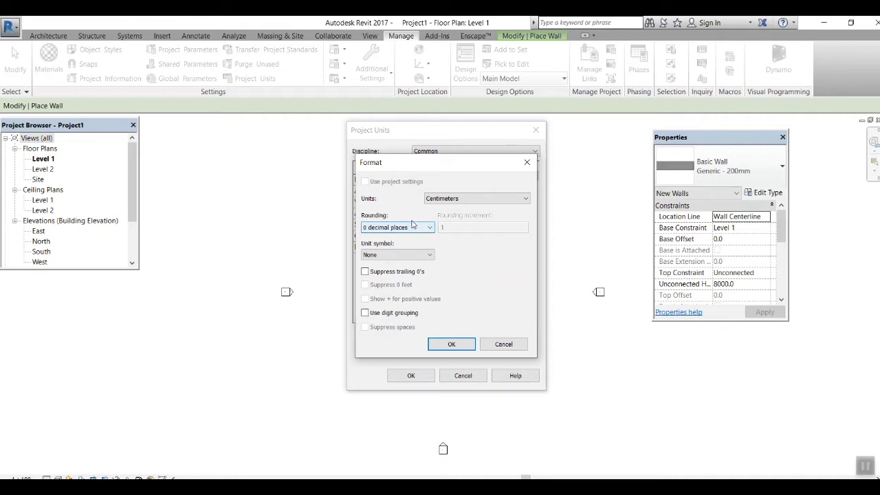
pyautogui.click(452, 344)
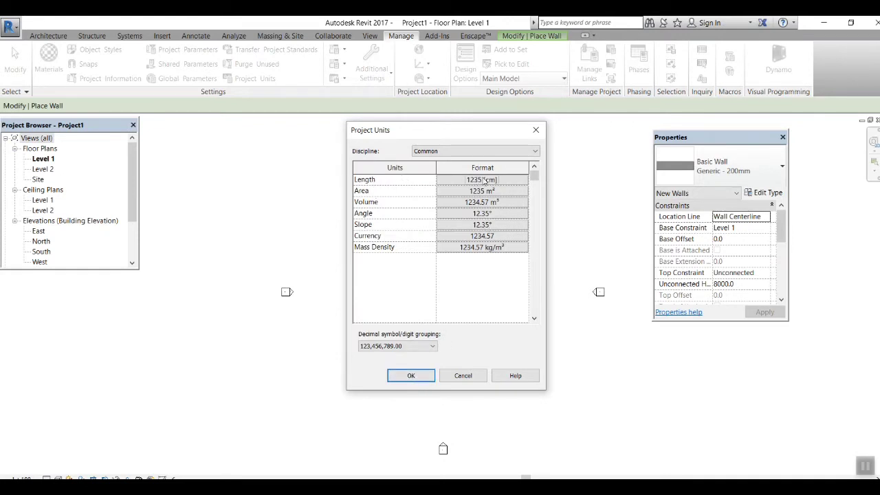
pyautogui.click(411, 376)
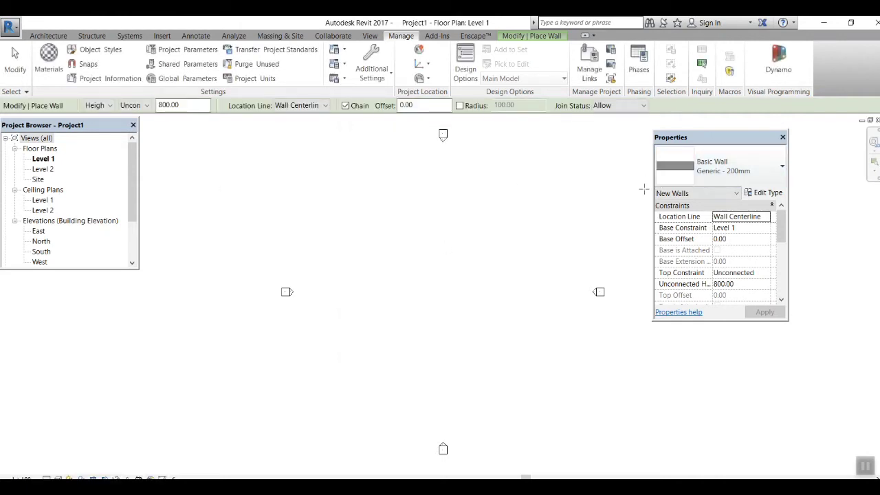
# Step: Examine the wall types available for the new wall, including the basic, curtain and stacked wall families
pyautogui.scroll(1, 807, 147)
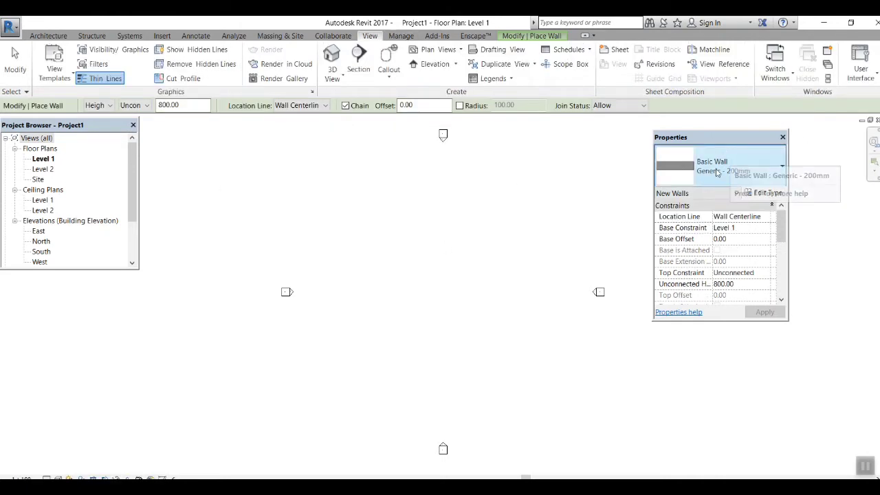
pyautogui.click(782, 168)
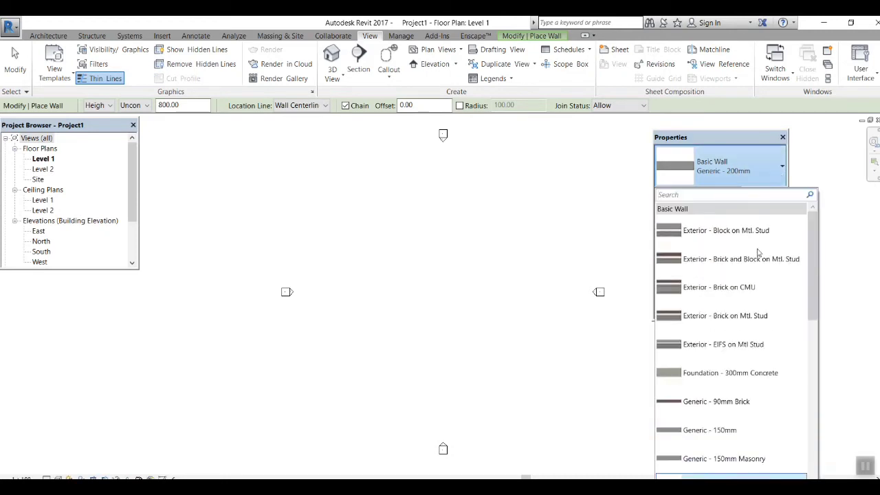
pyautogui.scroll(-5, 759, 344)
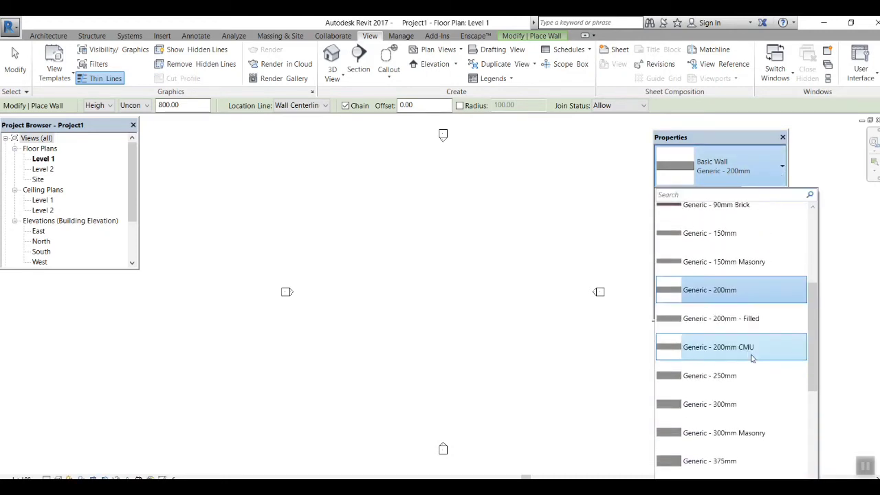
pyautogui.scroll(-3, 759, 377)
pyautogui.scroll(8, 751, 371)
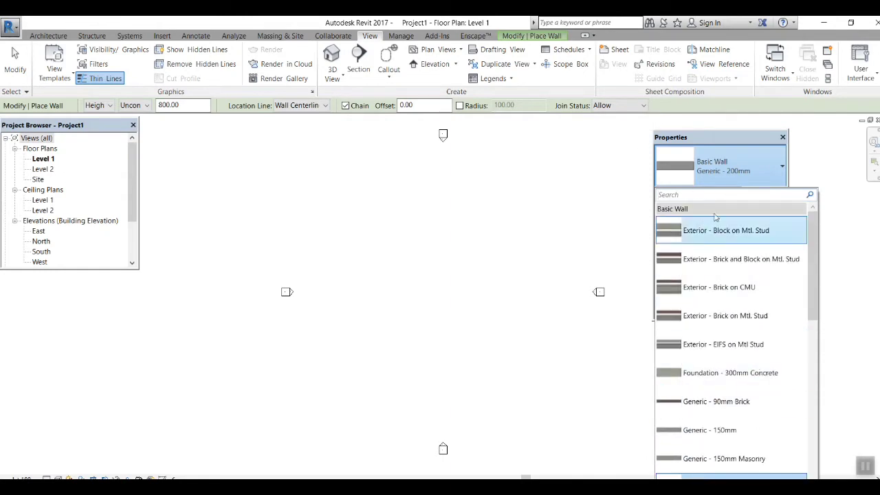
pyautogui.scroll(-5, 731, 385)
pyautogui.scroll(-3, 731, 384)
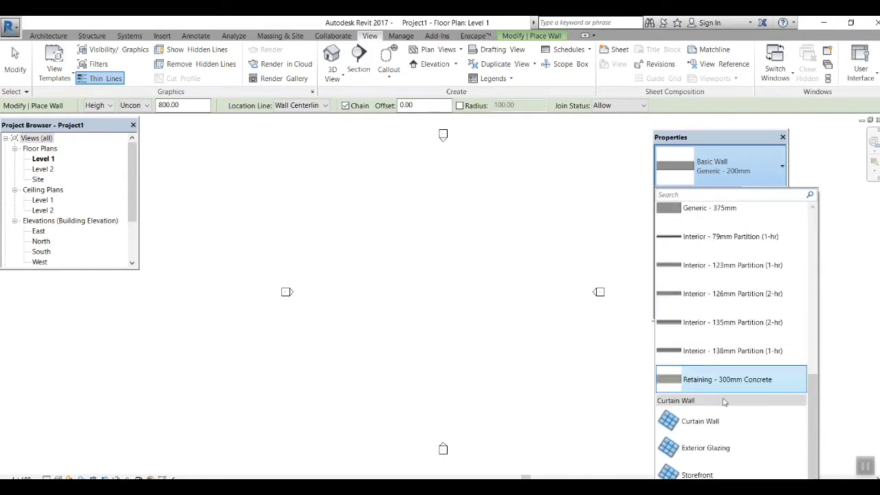
pyautogui.scroll(-1, 731, 395)
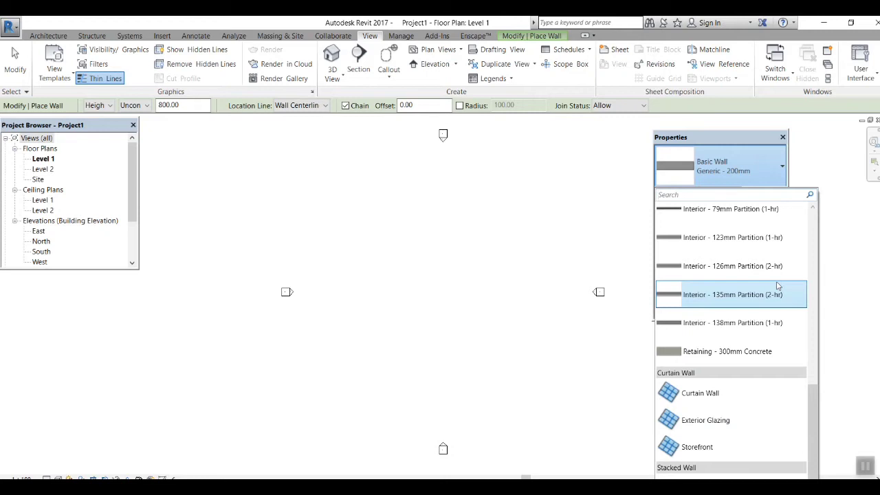
pyautogui.scroll(10, 777, 286)
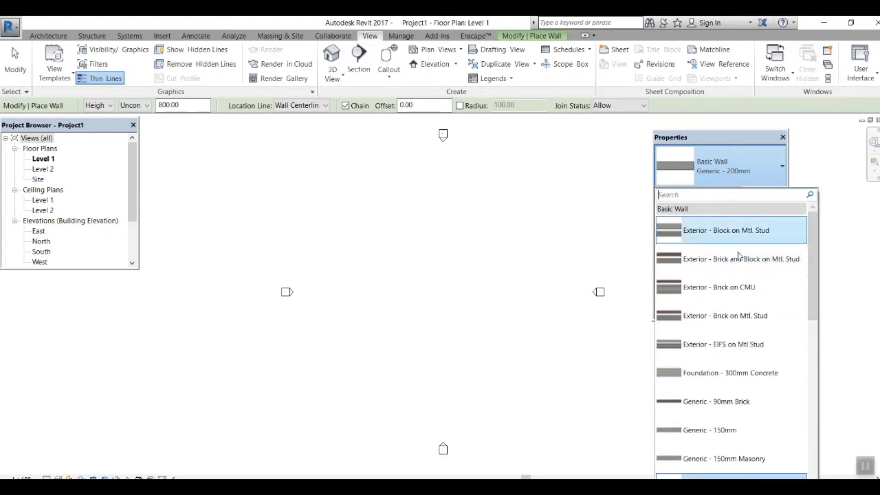
pyautogui.moveTo(736, 257)
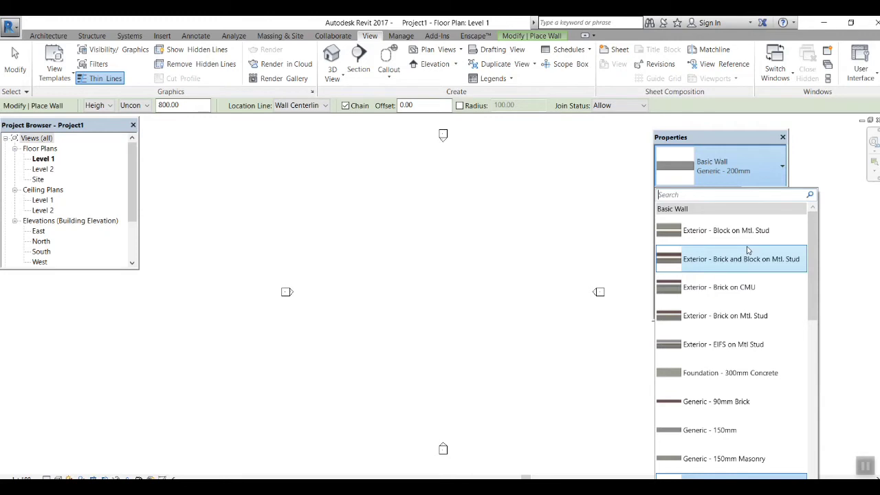
pyautogui.scroll(-3, 730, 371)
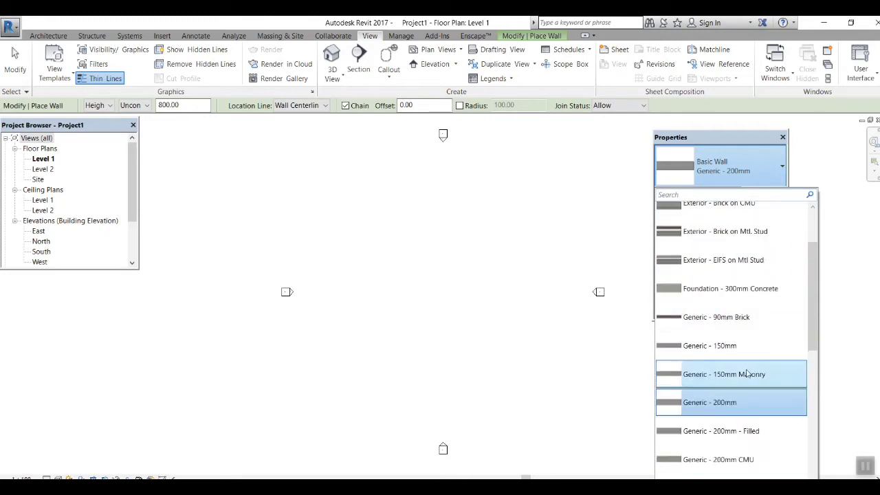
pyautogui.scroll(-2, 729, 390)
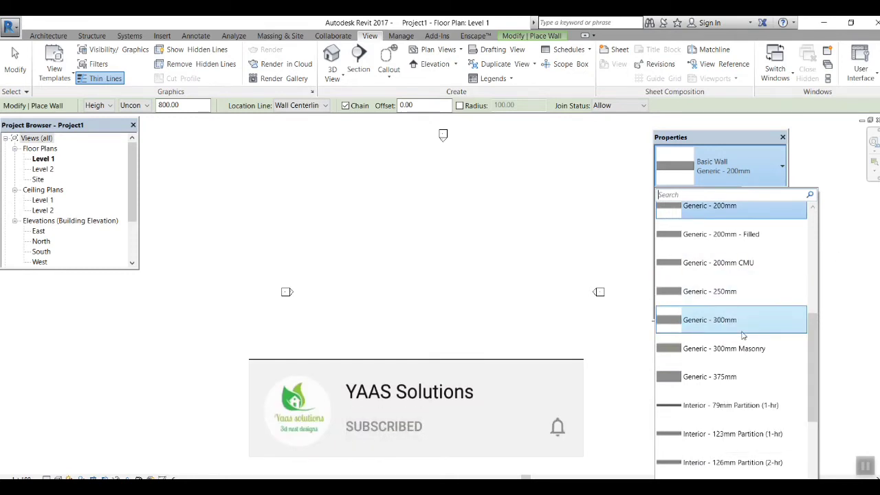
pyautogui.scroll(-2, 742, 296)
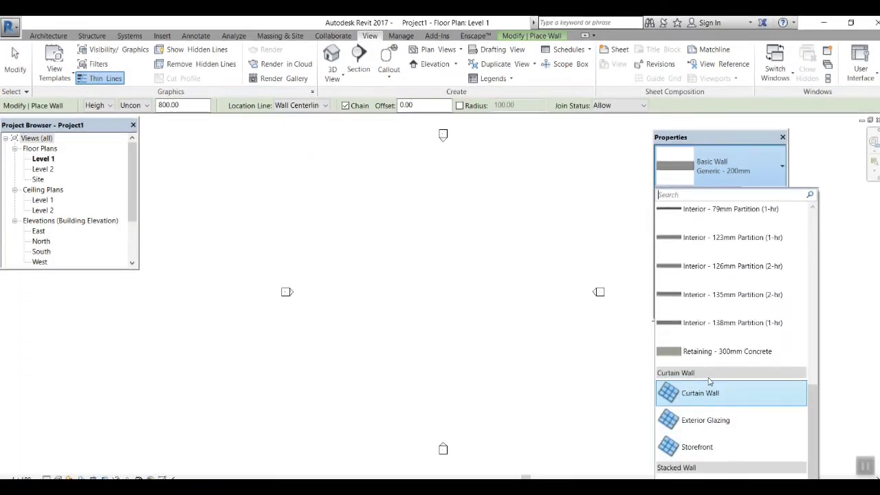
pyautogui.moveTo(759, 395)
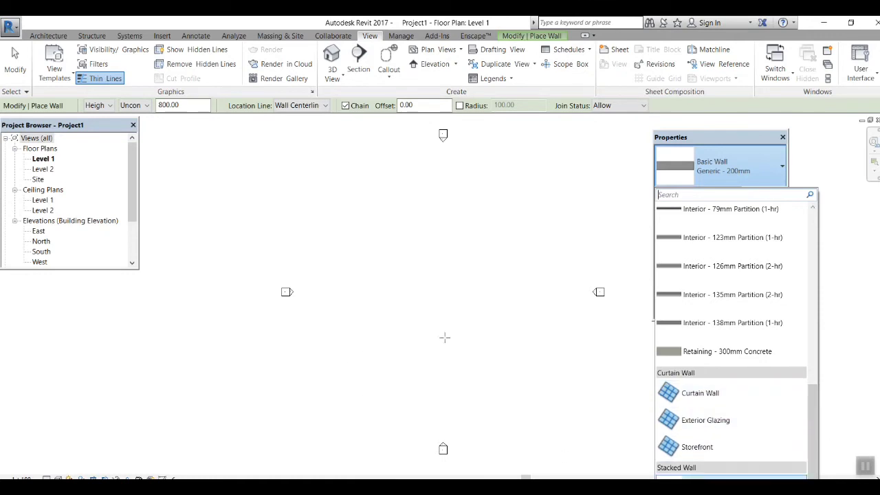
pyautogui.scroll(3, 614, 357)
pyautogui.scroll(14, 719, 367)
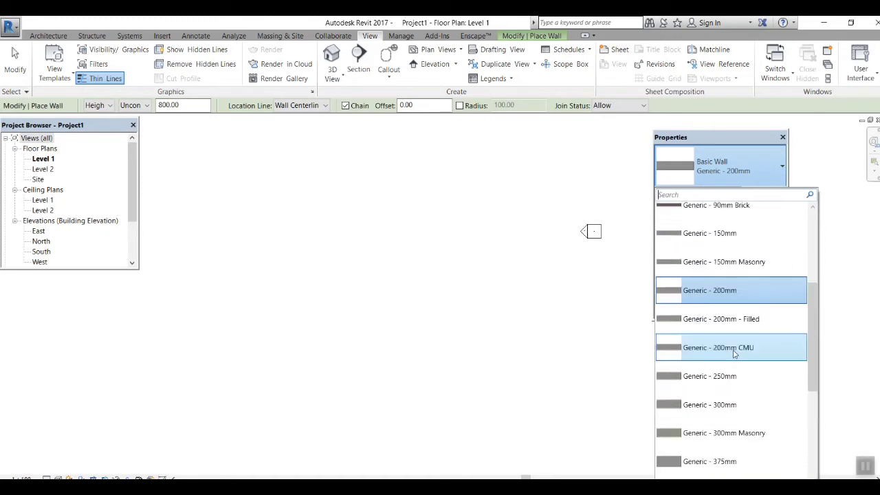
pyautogui.scroll(3, 766, 357)
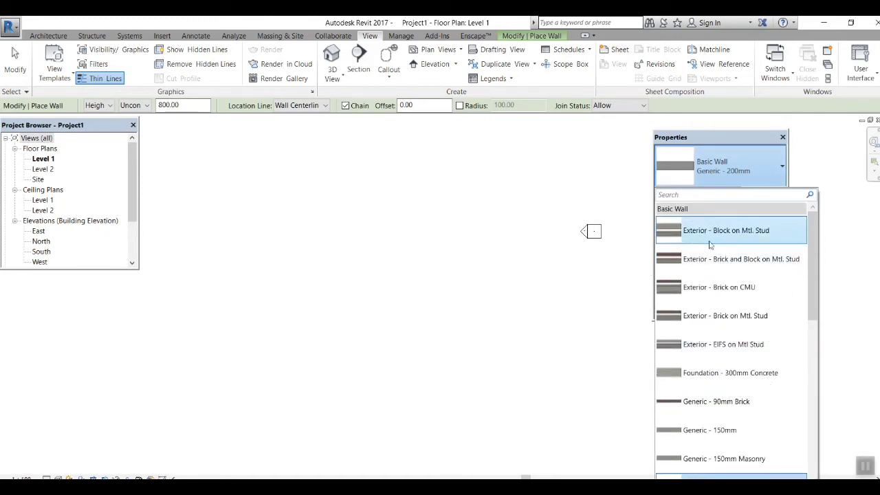
pyautogui.scroll(-2, 261, 269)
pyautogui.moveTo(397, 305); pyautogui.dragTo(501, 356, button='middle')
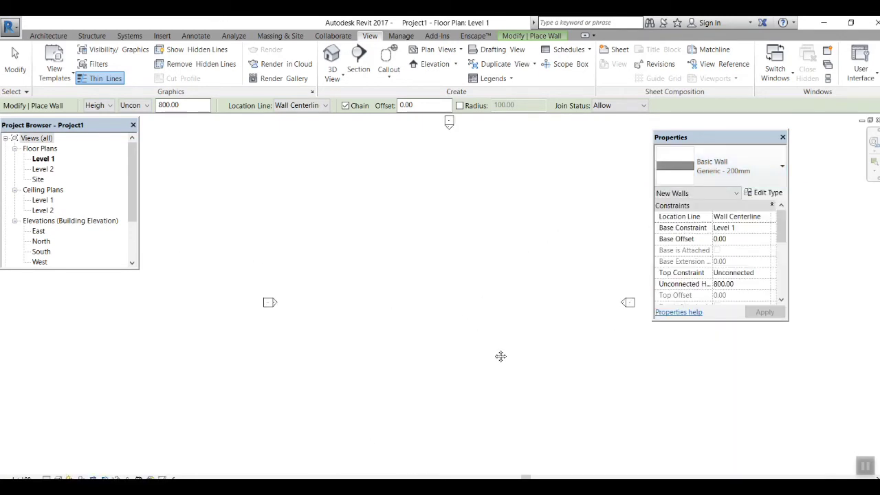
pyautogui.scroll(-1, 522, 275)
pyautogui.moveTo(522, 277); pyautogui.dragTo(510, 267, button='middle')
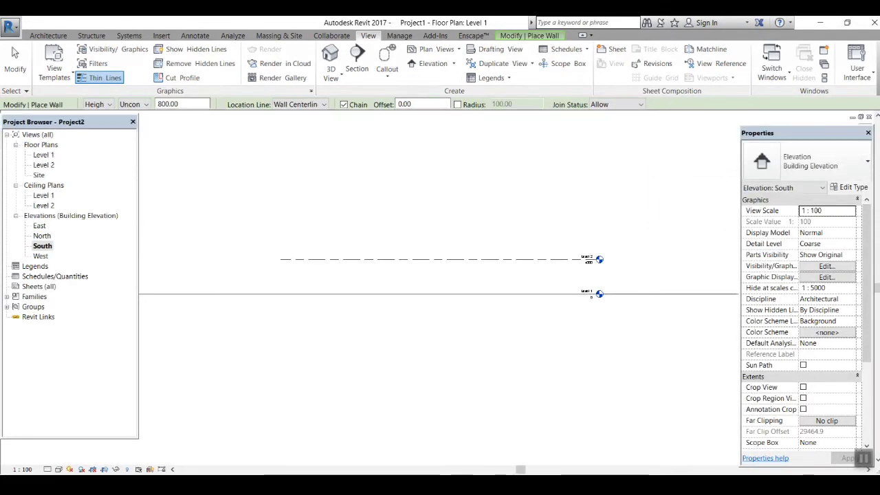
# Step: Open the default 3D view of Project2 and move the Properties palette clear of the ViewCube
pyautogui.click(332, 77)
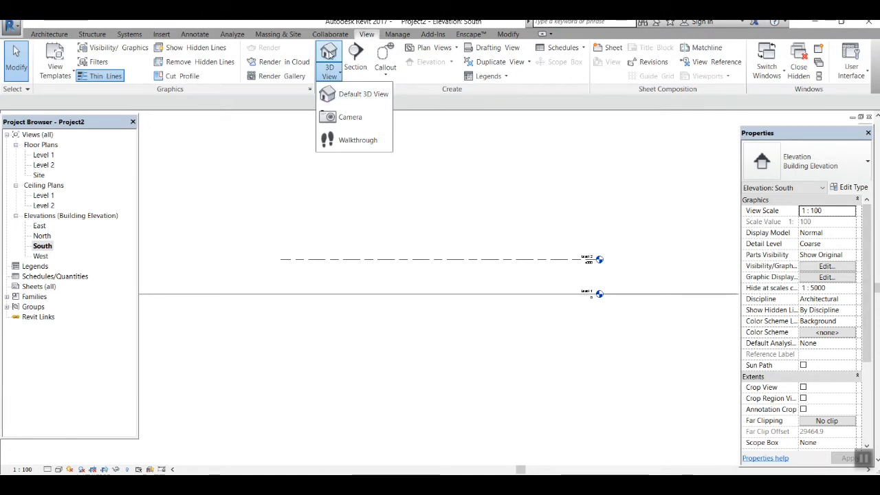
pyautogui.click(330, 55)
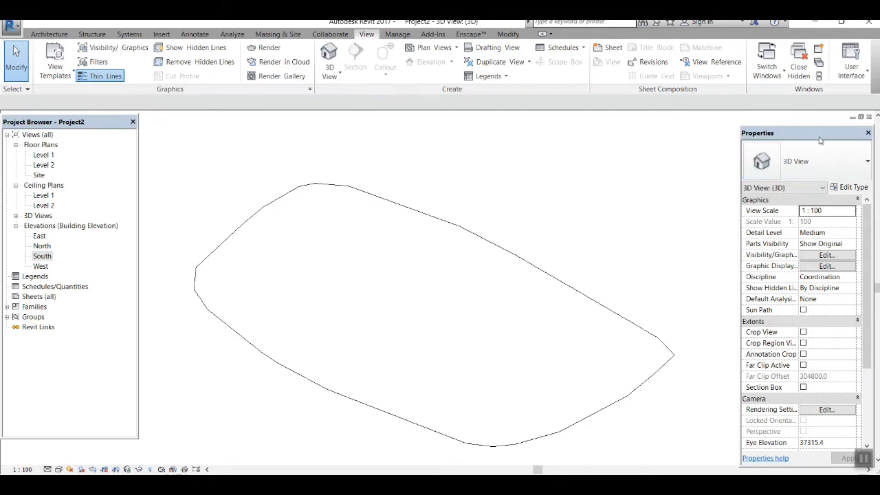
pyautogui.moveTo(819, 140); pyautogui.dragTo(817, 218)
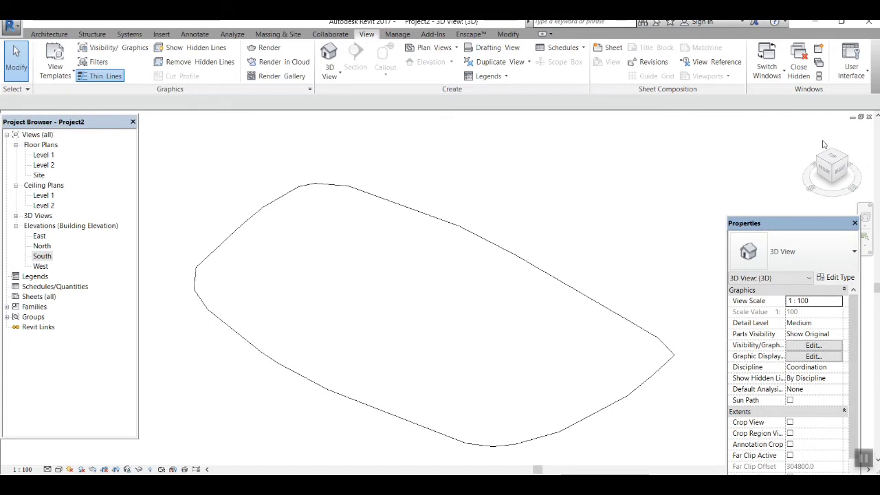
pyautogui.moveTo(805, 227); pyautogui.dragTo(751, 142)
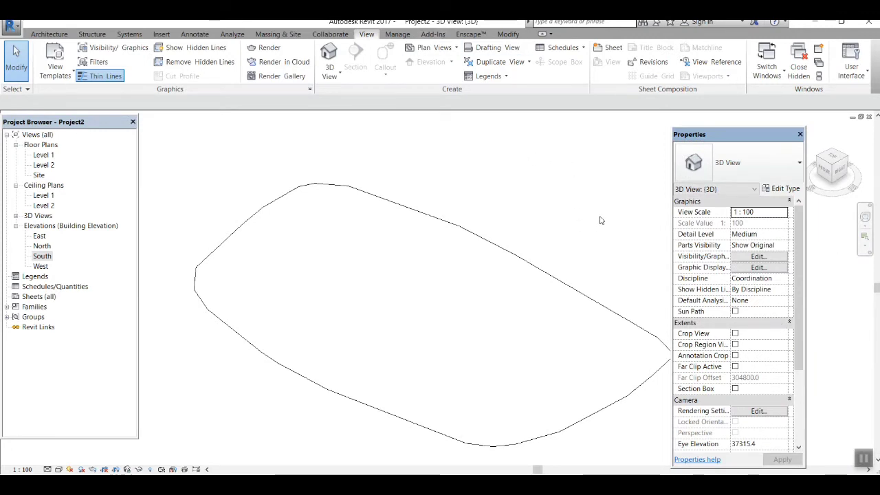
# Step: Set the 3D view's visual style to Realistic and inspect the site surface
pyautogui.keyDown('shift'); pyautogui.moveTo(606, 217); pyautogui.dragTo(604, 176, button='middle'); pyautogui.keyUp('shift')
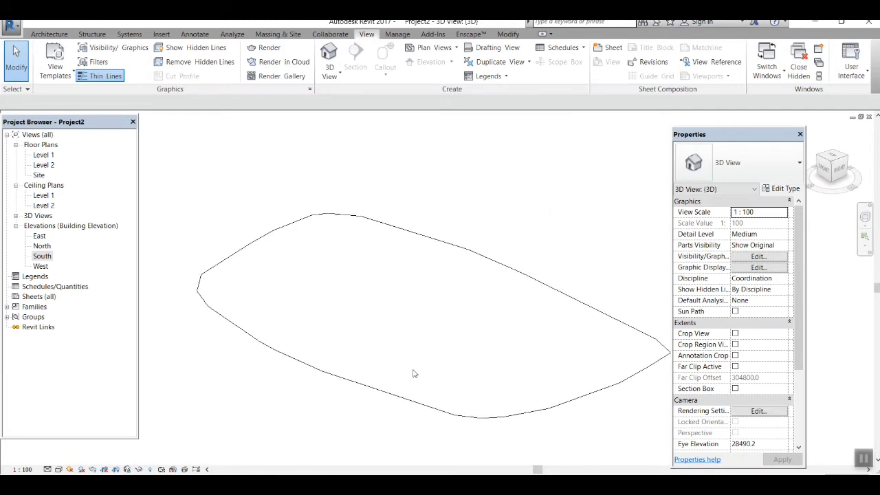
pyautogui.scroll(2, 416, 368)
pyautogui.scroll(1, 419, 364)
pyautogui.moveTo(423, 330); pyautogui.dragTo(434, 367, button='middle')
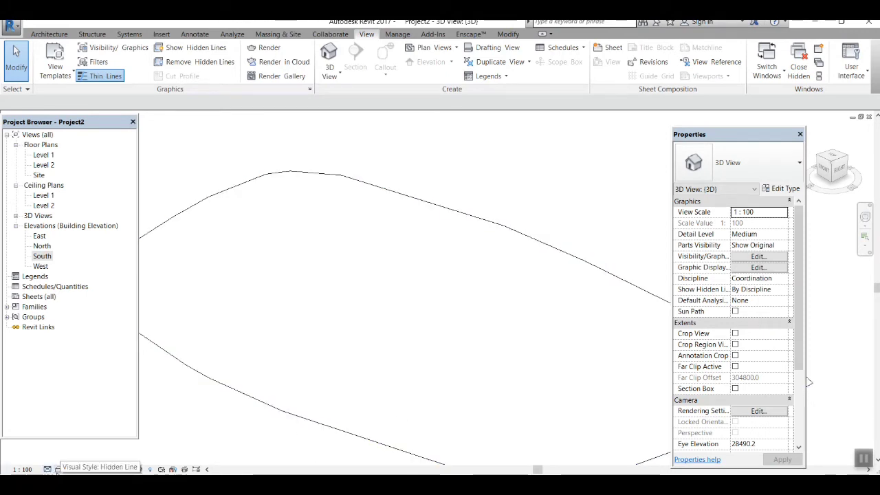
pyautogui.click(58, 469)
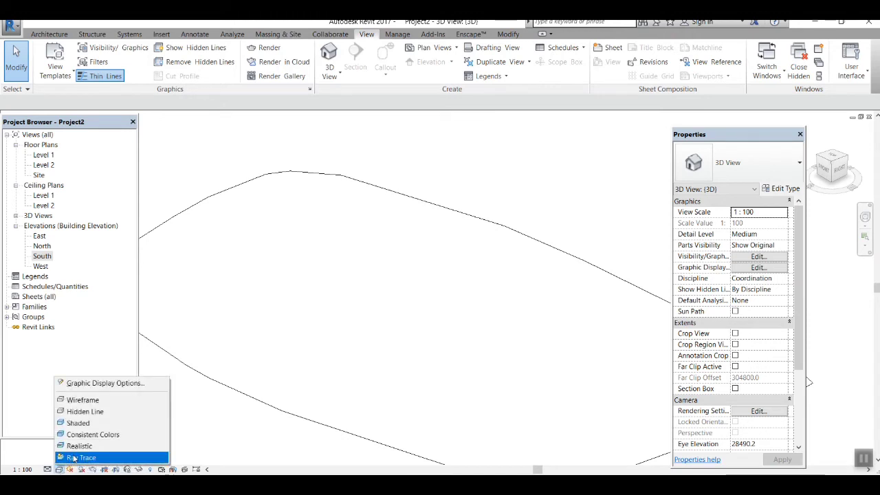
pyautogui.click(95, 448)
pyautogui.scroll(-2, 485, 401)
pyautogui.moveTo(430, 356)
pyautogui.mouseDown(button='middle')
pyautogui.moveTo(358, 380)
pyautogui.moveTo(436, 347)
pyautogui.mouseUp(button='middle')
pyautogui.scroll(3, 359, 380)
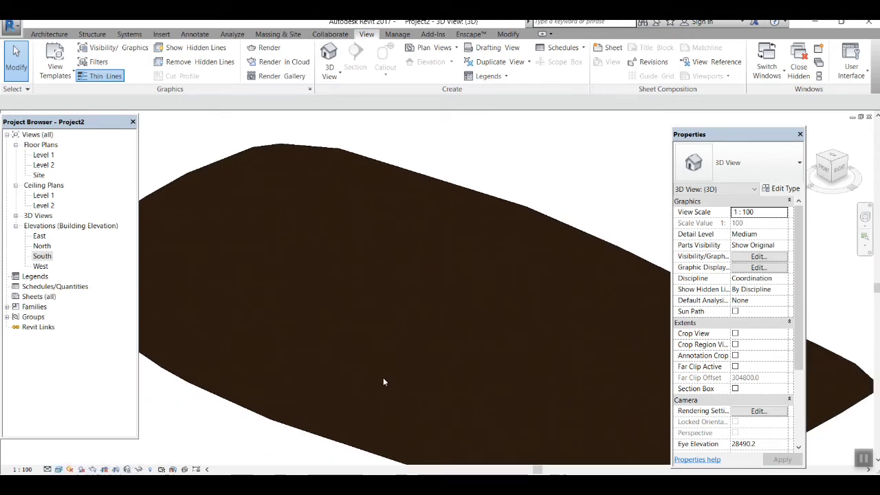
pyautogui.moveTo(387, 386)
pyautogui.keyDown('shift'); pyautogui.mouseDown(button='middle')
pyautogui.moveTo(419, 387)
pyautogui.moveTo(377, 361)
pyautogui.moveTo(408, 387)
pyautogui.moveTo(392, 391)
pyautogui.moveTo(376, 341)
pyautogui.mouseUp(button='middle'); pyautogui.keyUp('shift')
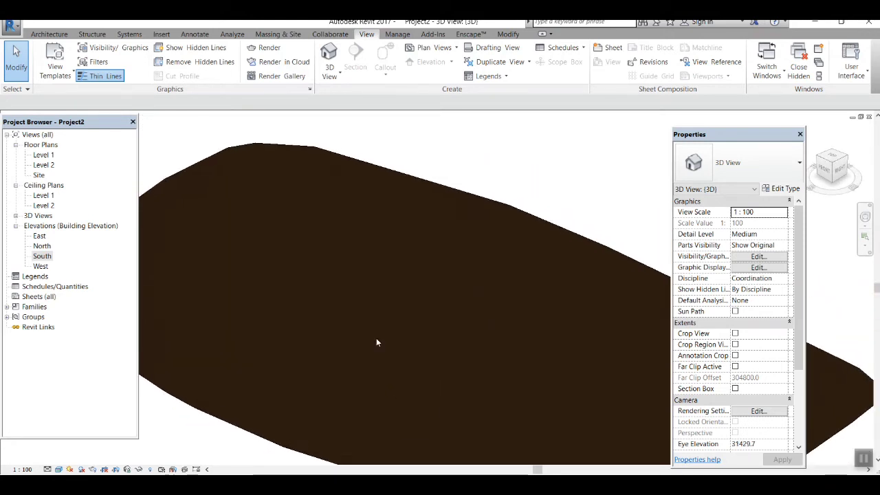
# Step: Draw a rectangular enclosure of Exterior - Block on Mtl. Stud architectural walls, about 9700 by 10300, at the far end of the site surface
pyautogui.click(49, 34)
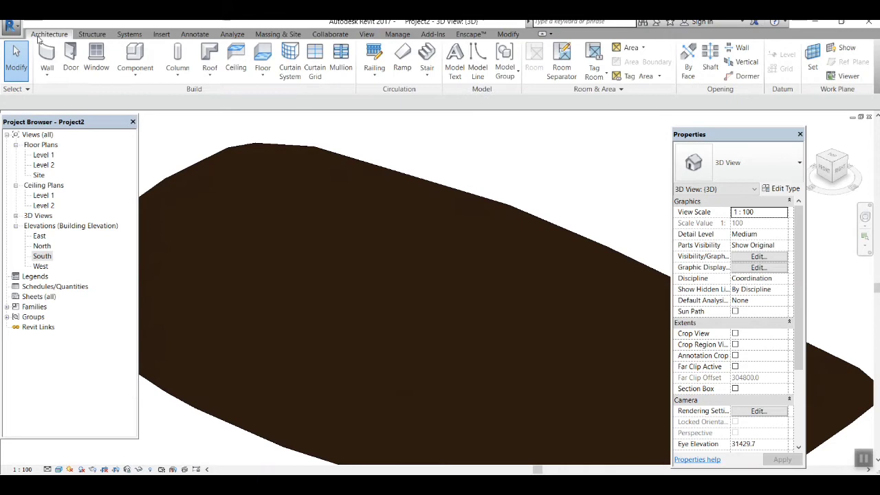
pyautogui.click(45, 75)
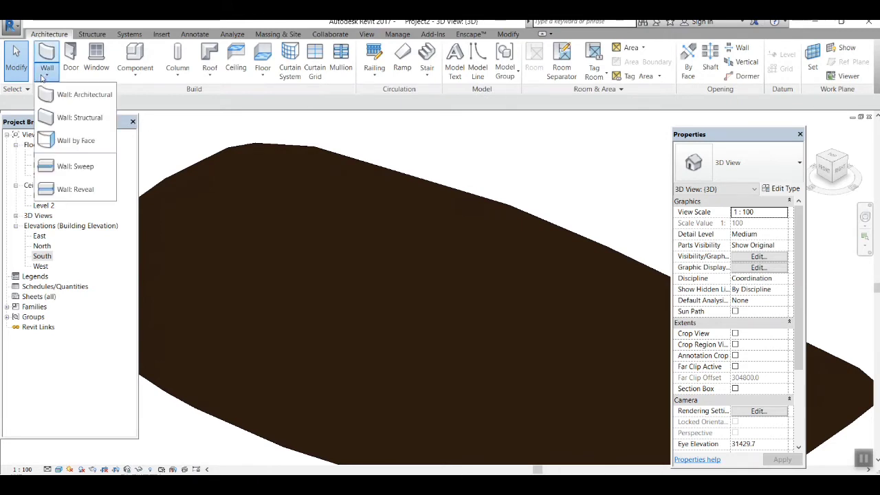
pyautogui.click(82, 96)
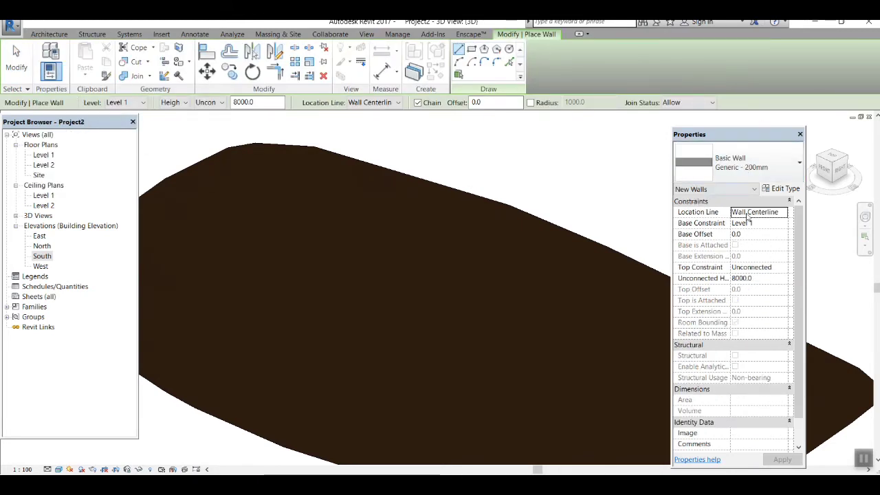
pyautogui.click(783, 171)
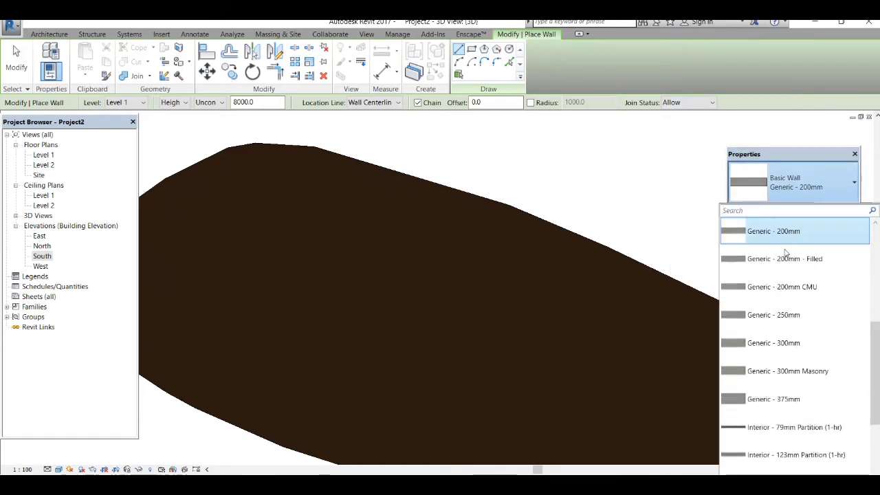
pyautogui.scroll(5, 777, 268)
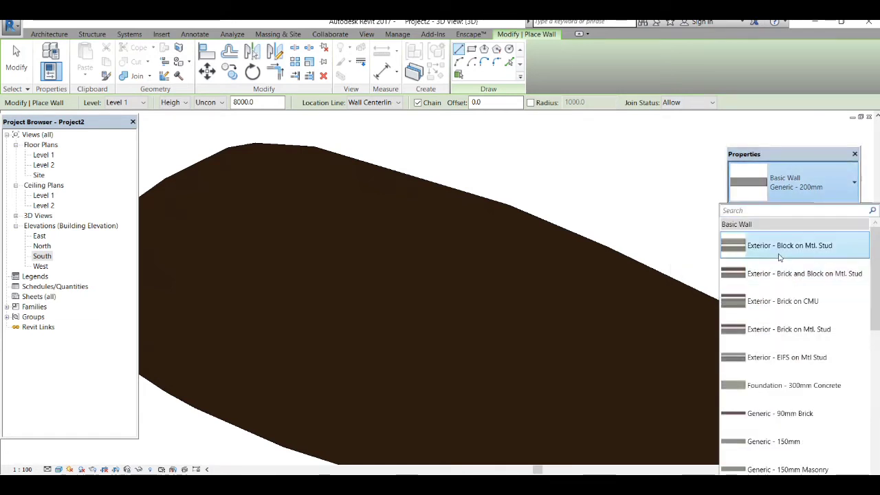
pyautogui.click(820, 256)
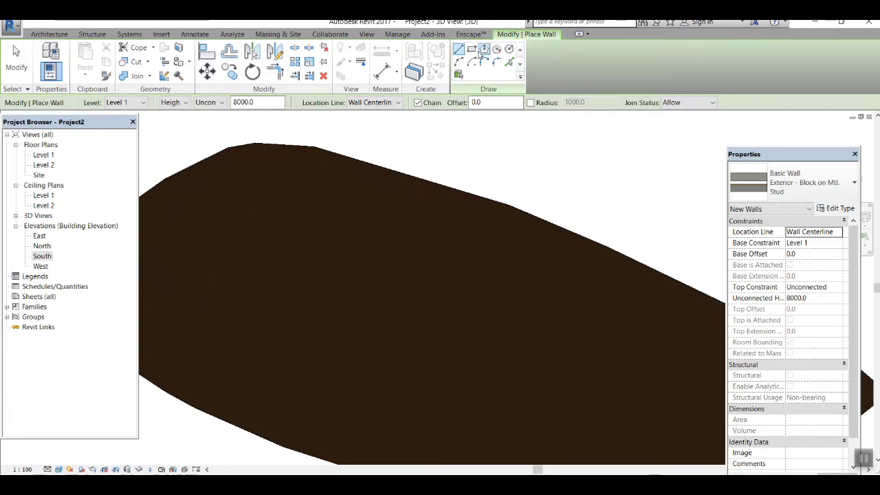
pyautogui.click(472, 49)
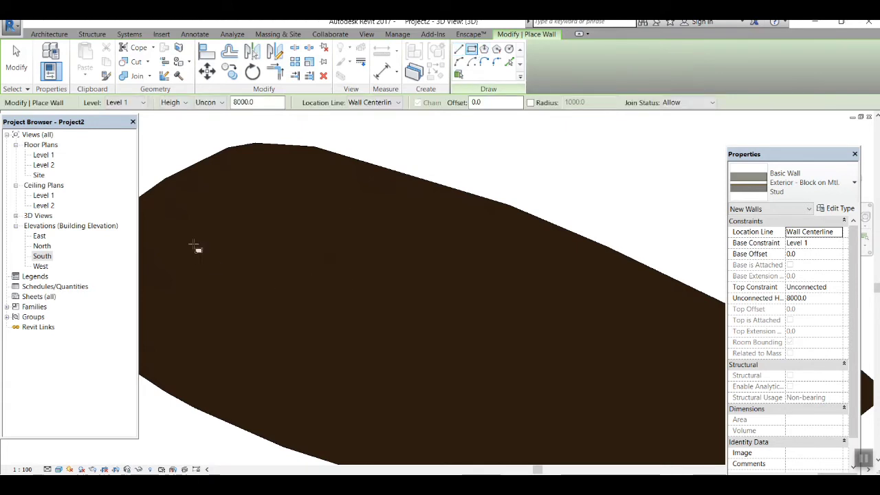
pyautogui.click(210, 183)
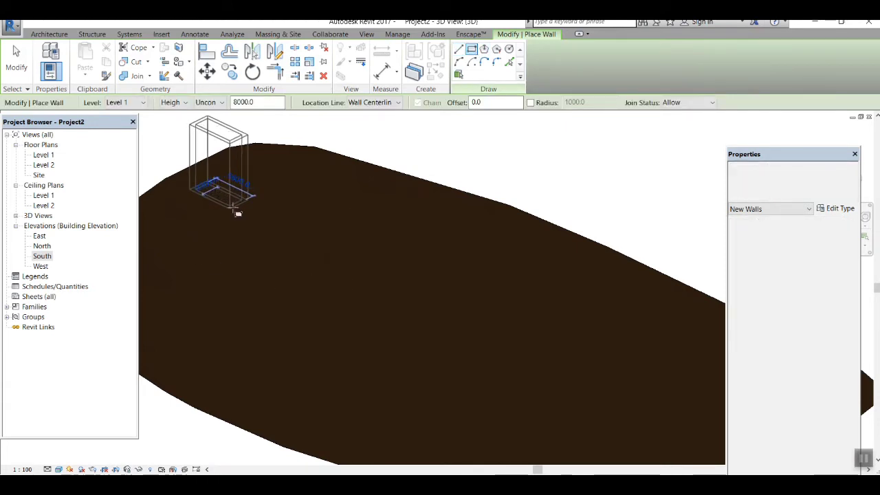
pyautogui.click(205, 246)
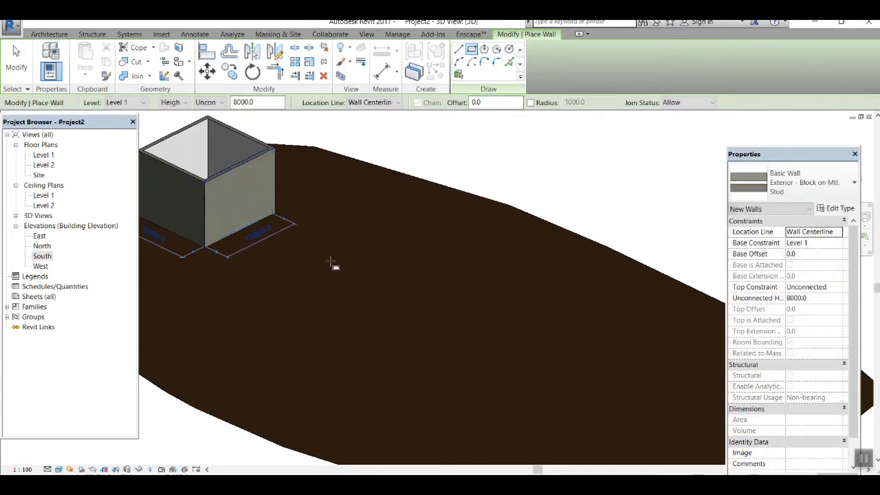
# Step: Examine the block texture on the new enclosure's faces, along with its corners and wall tops
pyautogui.moveTo(348, 261); pyautogui.dragTo(399, 371, button='middle')
pyautogui.scroll(4, 247, 265)
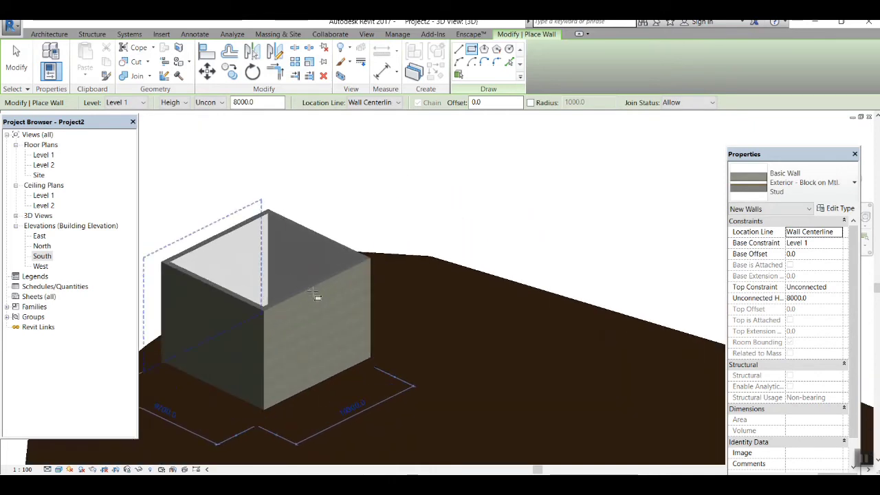
pyautogui.keyDown('shift'); pyautogui.moveTo(430, 316); pyautogui.dragTo(298, 334, button='middle'); pyautogui.keyUp('shift')
pyautogui.scroll(6, 288, 330)
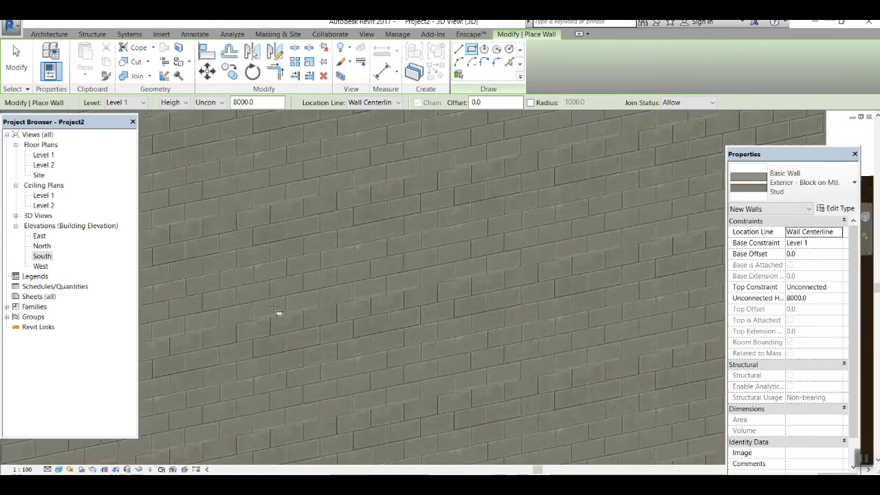
pyautogui.scroll(-6, 367, 334)
pyautogui.scroll(-2, 404, 348)
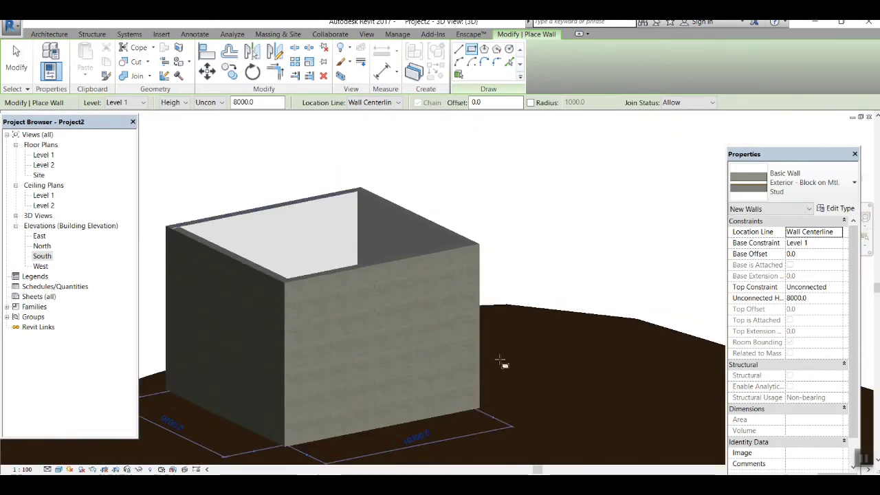
pyautogui.keyDown('shift'); pyautogui.moveTo(502, 360); pyautogui.dragTo(554, 360, button='middle'); pyautogui.keyUp('shift')
pyautogui.scroll(3, 363, 299)
pyautogui.scroll(-5, 515, 304)
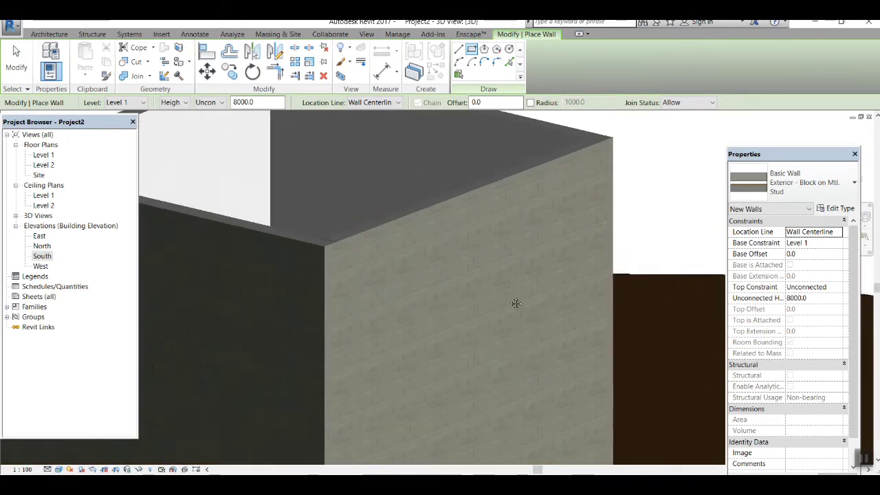
pyautogui.keyDown('shift'); pyautogui.moveTo(475, 360); pyautogui.dragTo(358, 185, button='middle'); pyautogui.keyUp('shift')
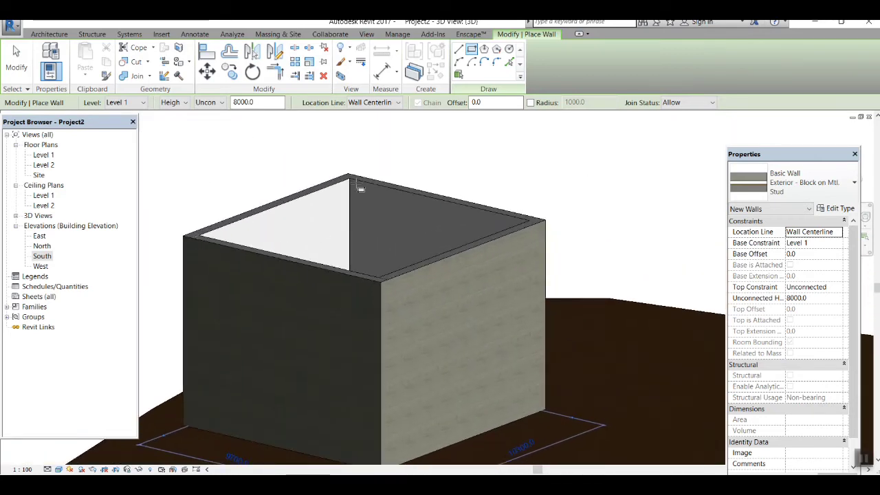
pyautogui.scroll(2, 405, 213)
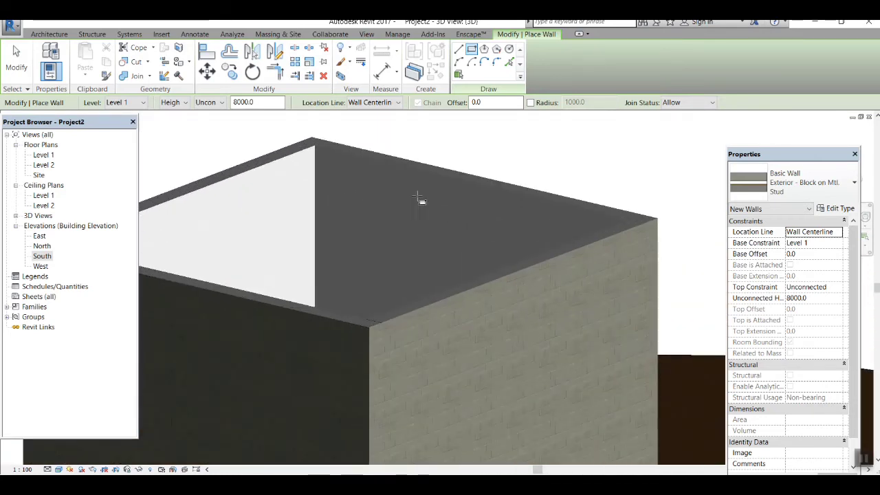
pyautogui.scroll(-5, 402, 230)
pyautogui.keyDown('shift'); pyautogui.moveTo(389, 241); pyautogui.dragTo(471, 235, button='middle'); pyautogui.keyUp('shift')
pyautogui.scroll(3, 382, 231)
pyautogui.scroll(1, 380, 227)
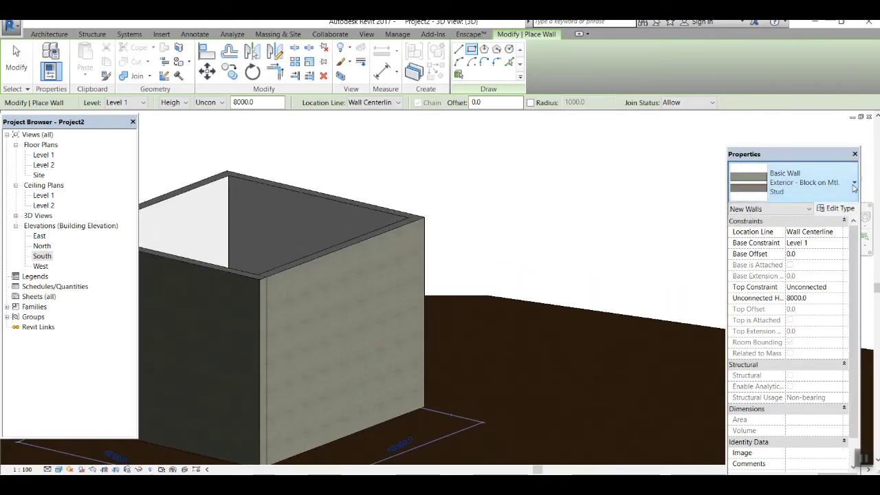
# Step: Draw a second rectangular enclosure, about 20900 long, beside the block one using the Exterior - Brick and Block on Mtl. Stud wall type
pyautogui.click(854, 183)
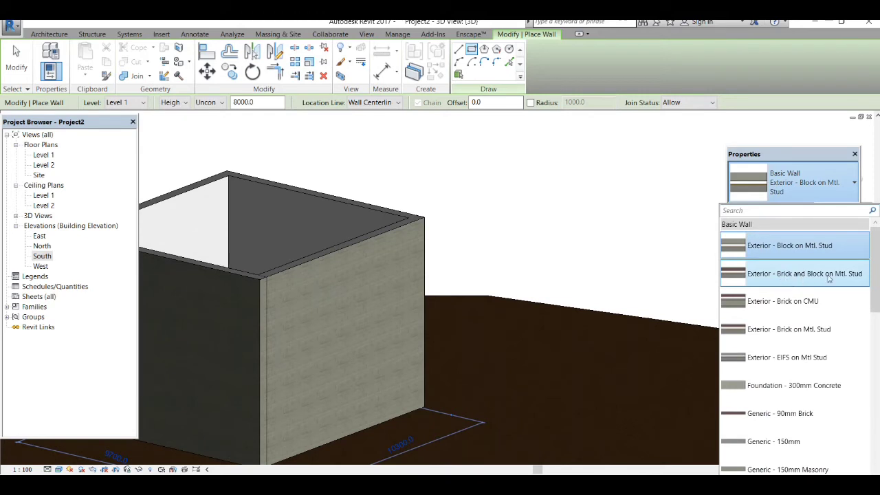
pyautogui.moveTo(839, 276)
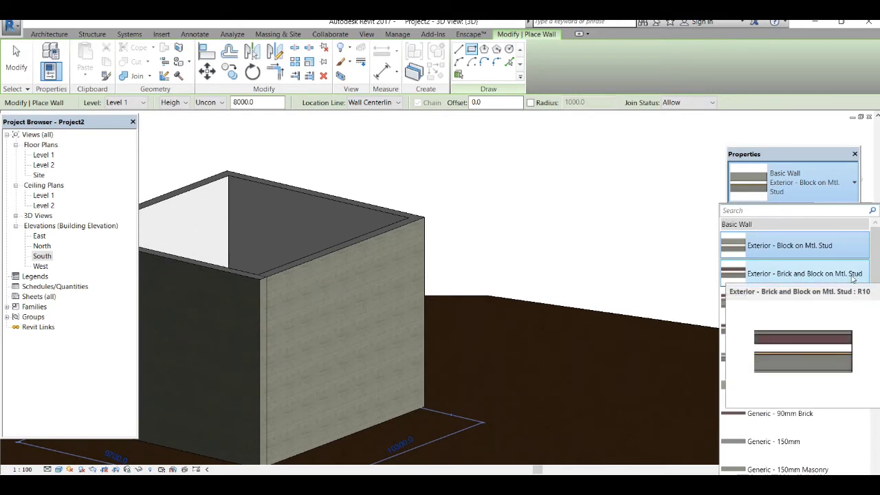
pyautogui.click(850, 273)
pyautogui.scroll(-3, 522, 316)
pyautogui.moveTo(402, 244); pyautogui.dragTo(360, 236, button='middle')
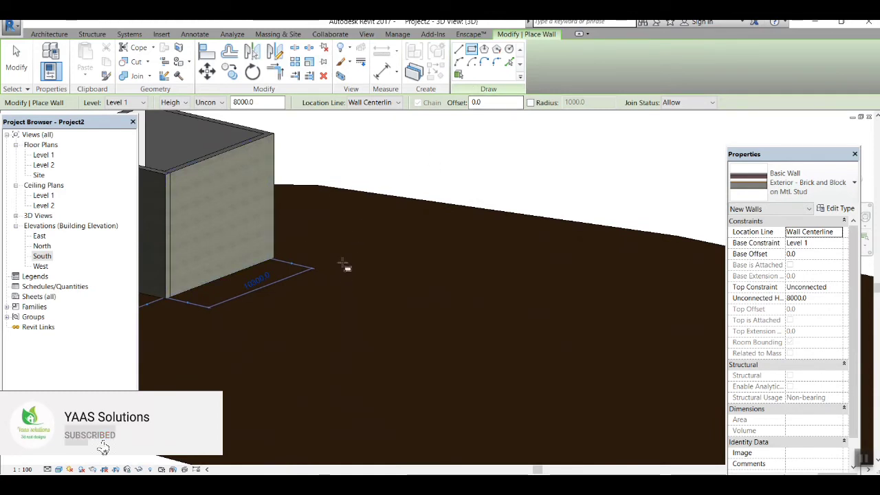
pyautogui.click(346, 260)
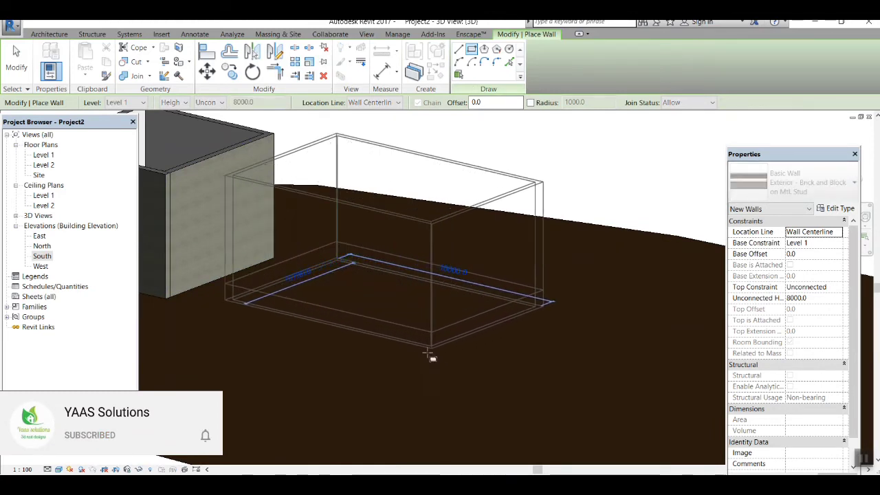
pyautogui.click(414, 393)
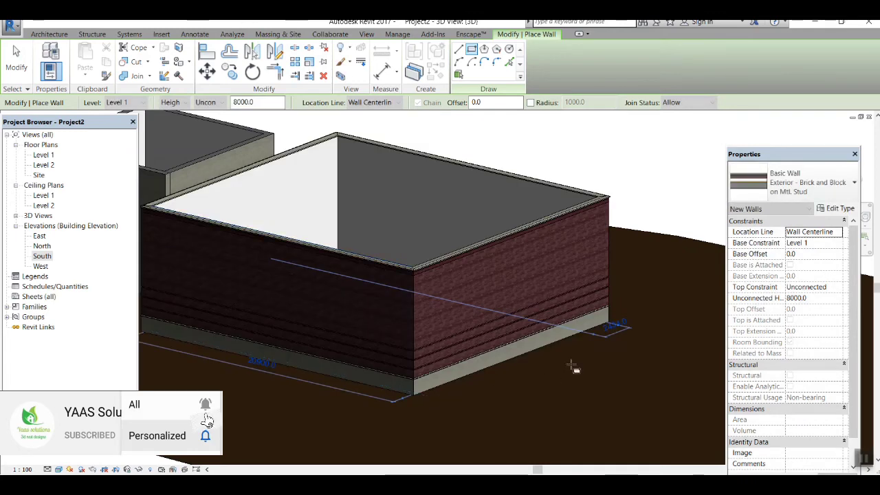
# Step: Examine the brick face, horizontal reveals and block base at the front corner of the second enclosure
pyautogui.scroll(3, 536, 357)
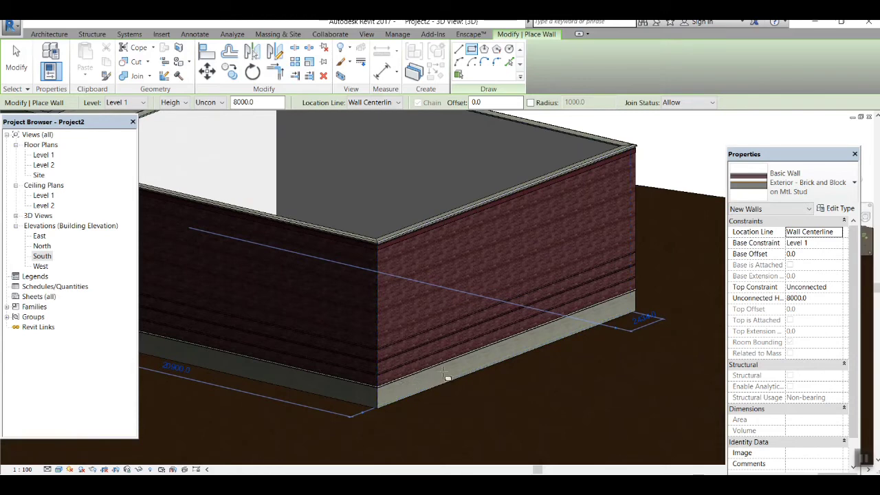
pyautogui.scroll(3, 411, 380)
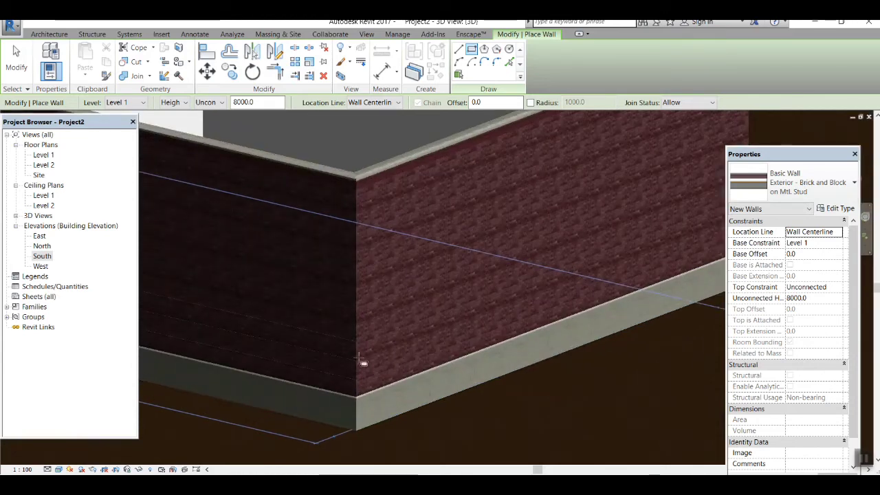
pyautogui.scroll(2, 361, 344)
pyautogui.scroll(3, 361, 364)
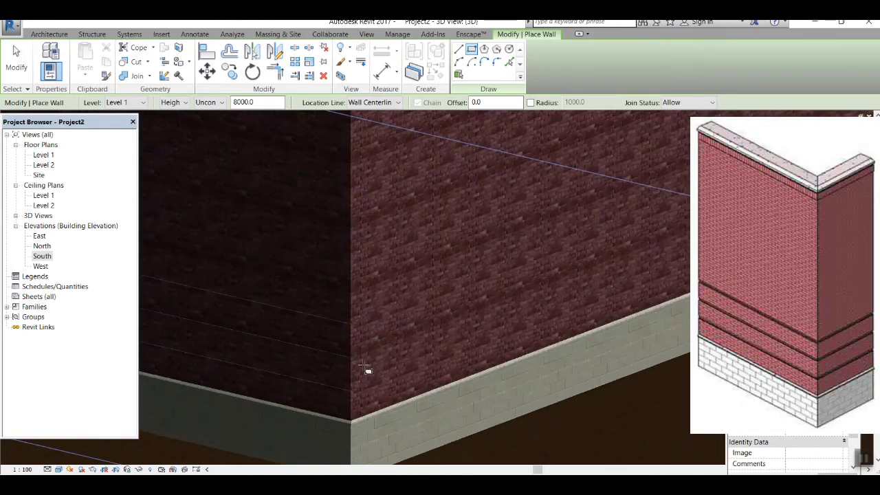
pyautogui.scroll(2, 346, 356)
pyautogui.moveTo(418, 399)
pyautogui.keyDown('shift'); pyautogui.mouseDown(button='middle')
pyautogui.moveTo(399, 403)
pyautogui.moveTo(436, 390)
pyautogui.moveTo(436, 381)
pyautogui.moveTo(428, 385)
pyautogui.mouseUp(button='middle'); pyautogui.keyUp('shift')
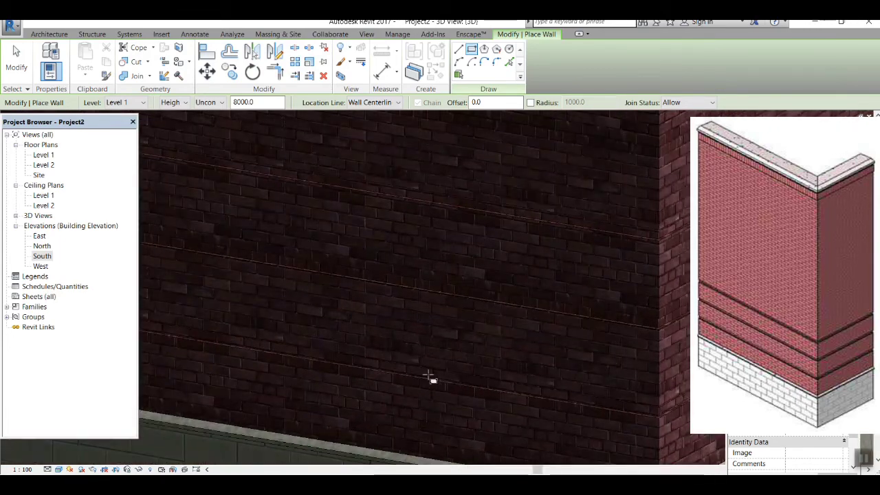
pyautogui.scroll(-5, 405, 321)
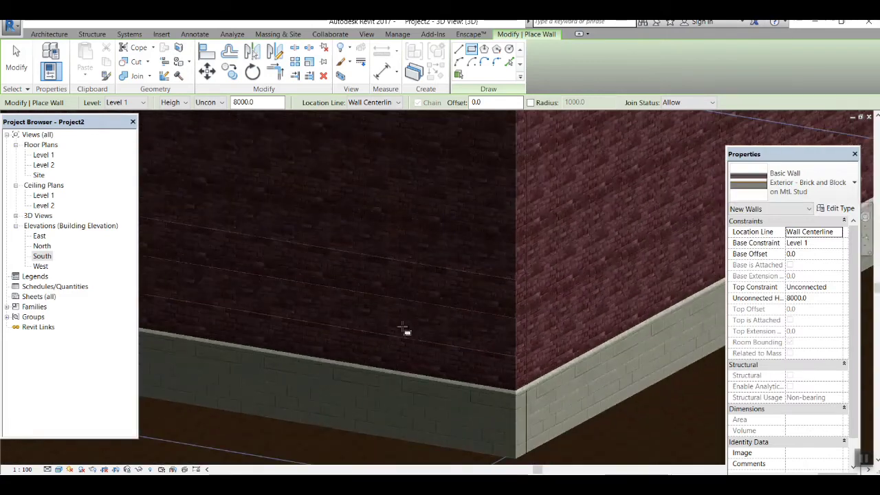
pyautogui.scroll(-1, 499, 354)
pyautogui.scroll(-3, 500, 369)
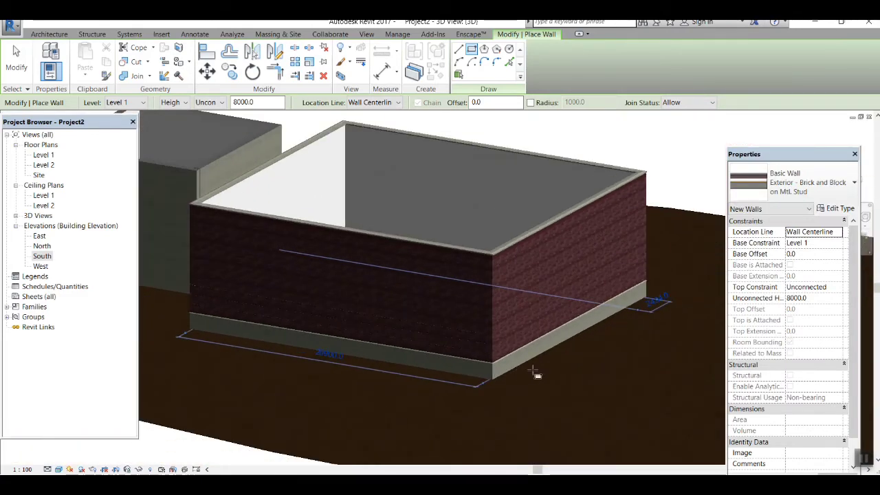
# Step: Examine the cap along the top edges of the brick and block walls
pyautogui.keyDown('shift'); pyautogui.moveTo(540, 373); pyautogui.dragTo(529, 406, button='middle'); pyautogui.keyUp('shift')
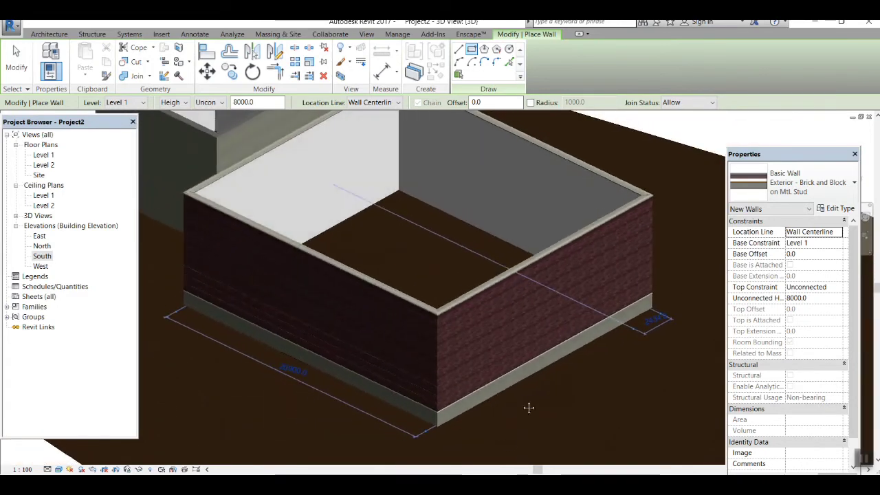
pyautogui.scroll(5, 640, 190)
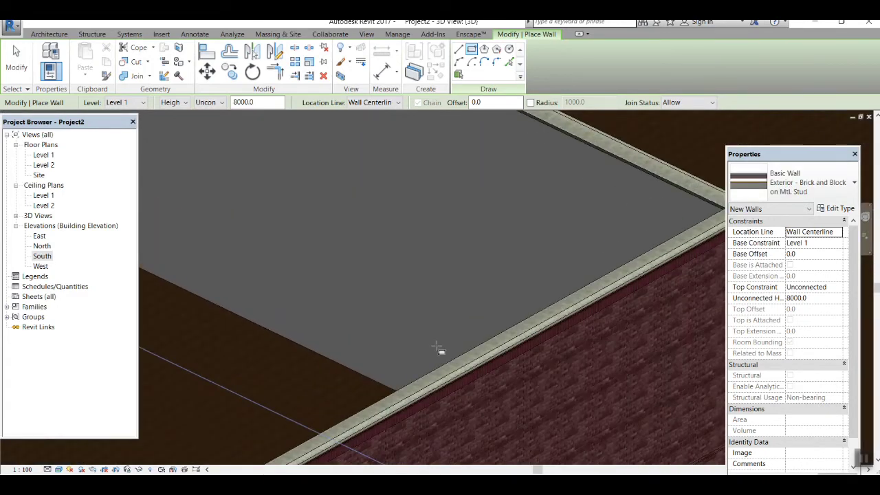
pyautogui.keyDown('shift'); pyautogui.moveTo(437, 350); pyautogui.dragTo(409, 279, button='middle'); pyautogui.keyUp('shift')
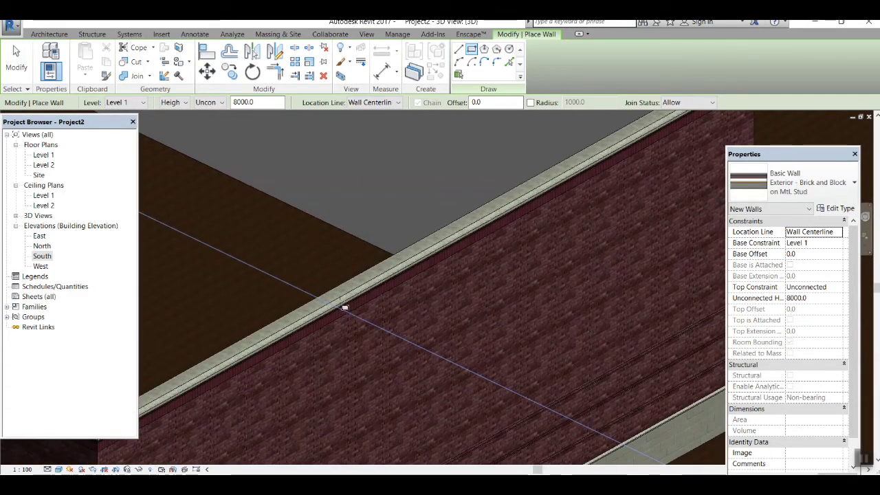
pyautogui.scroll(-5, 283, 347)
pyautogui.scroll(5, 283, 351)
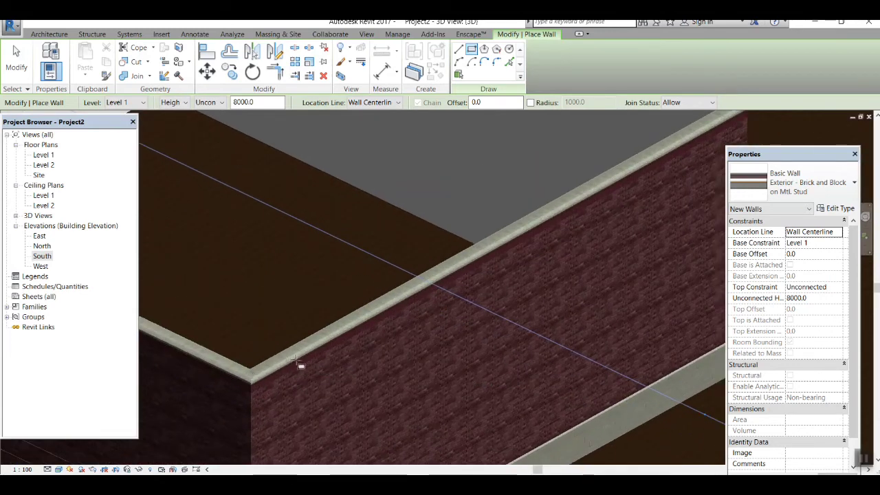
pyautogui.keyDown('shift'); pyautogui.moveTo(301, 365); pyautogui.dragTo(300, 356, button='middle'); pyautogui.keyUp('shift')
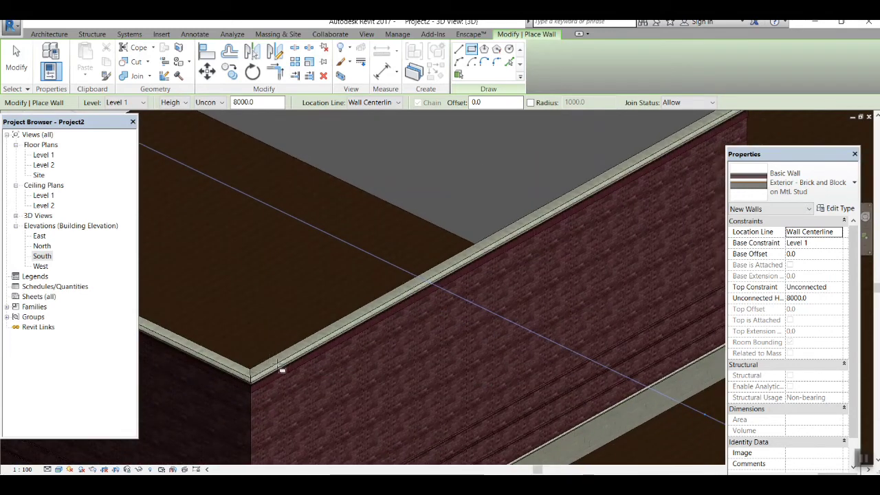
pyautogui.scroll(-8, 307, 347)
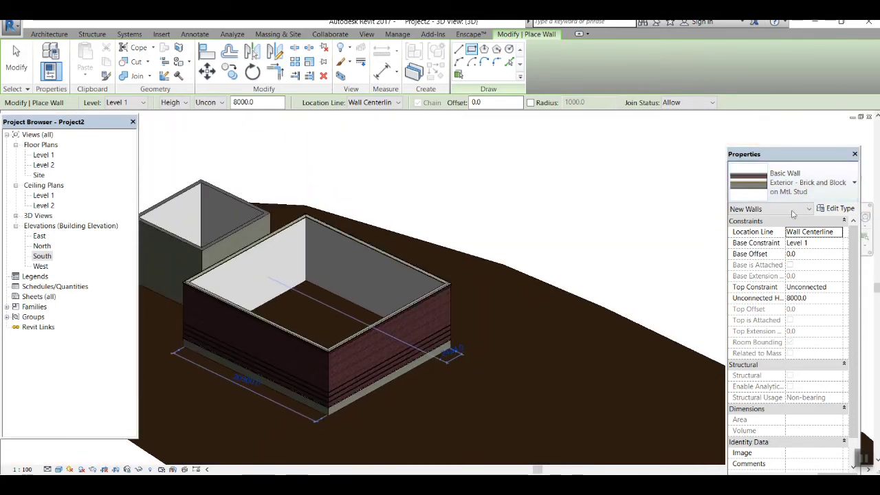
# Step: Draw a third rectangular wall enclosure beside the brick and block one using the Exterior - Brick on CMU wall type
pyautogui.click(851, 187)
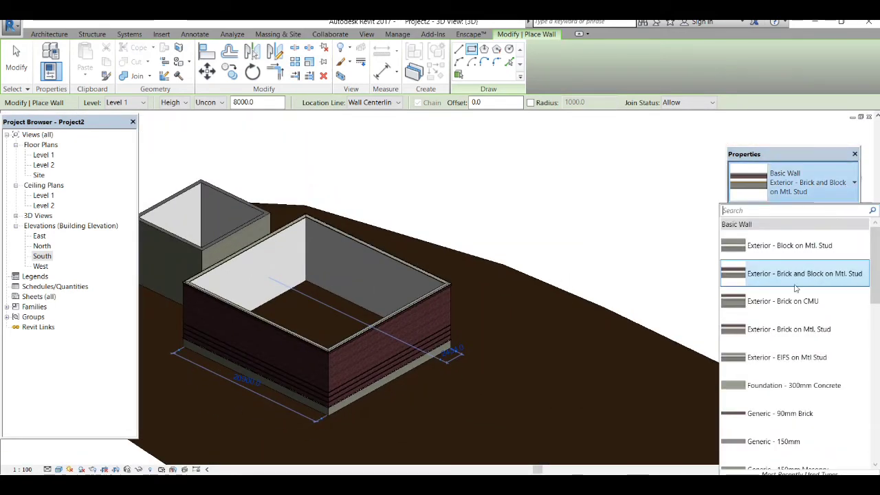
pyautogui.click(798, 299)
pyautogui.moveTo(555, 341); pyautogui.dragTo(485, 322, button='middle')
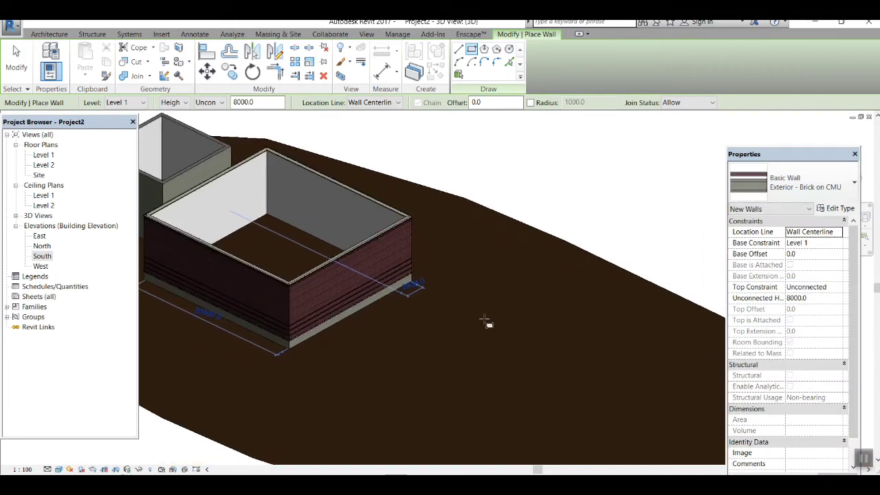
pyautogui.click(457, 287)
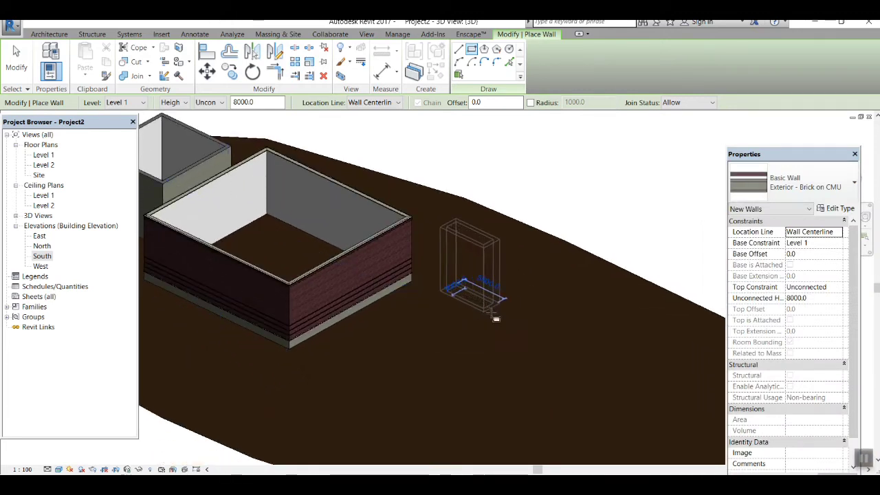
pyautogui.click(500, 402)
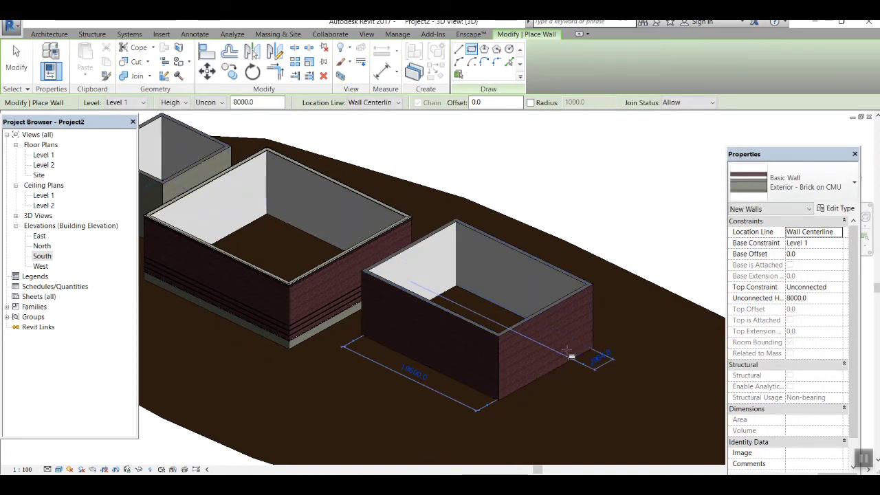
# Step: Examine the brick texture at the front corner of the third enclosure, its wall tops and its interior faces
pyautogui.scroll(1, 570, 355)
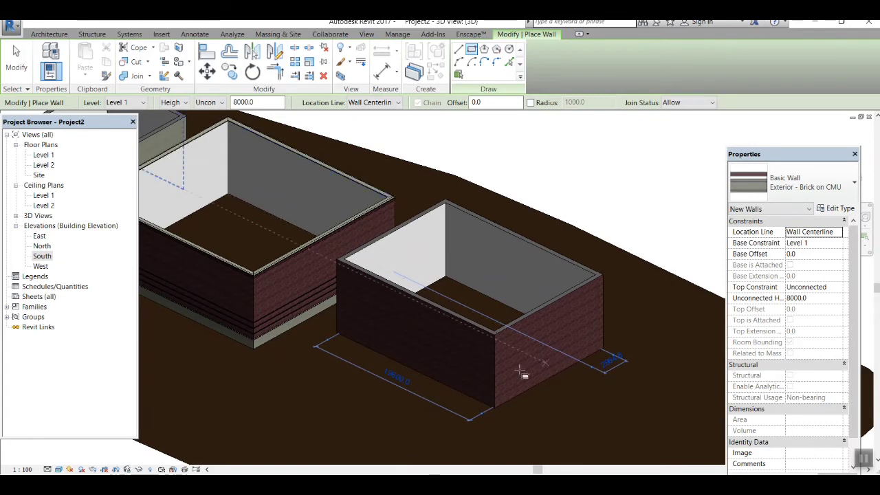
pyautogui.scroll(10, 513, 368)
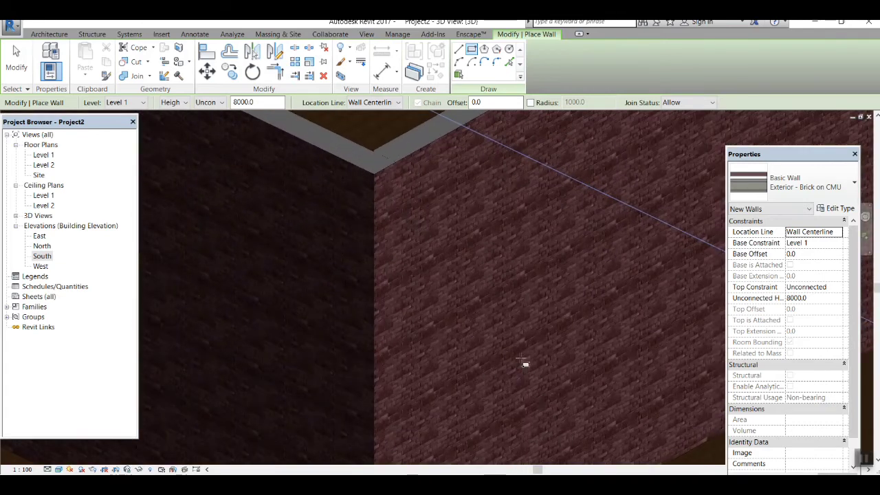
pyautogui.scroll(-10, 525, 362)
pyautogui.scroll(5, 482, 203)
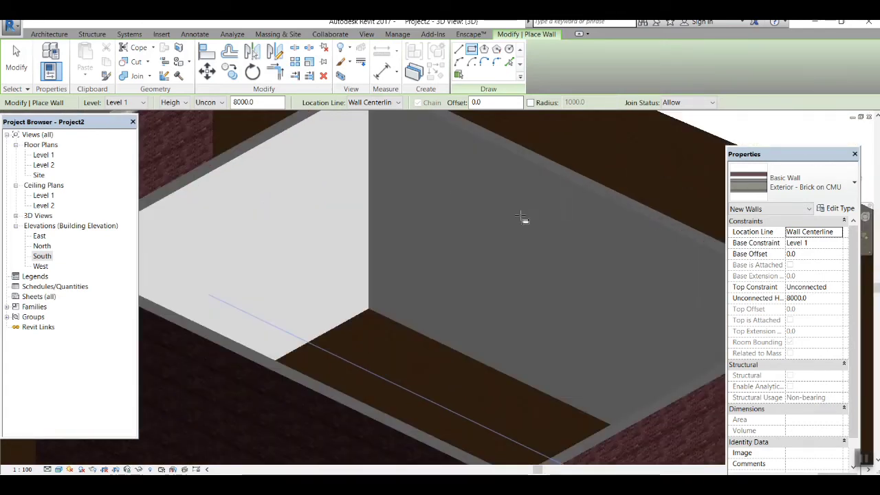
pyautogui.scroll(-6, 516, 240)
pyautogui.scroll(-4, 535, 263)
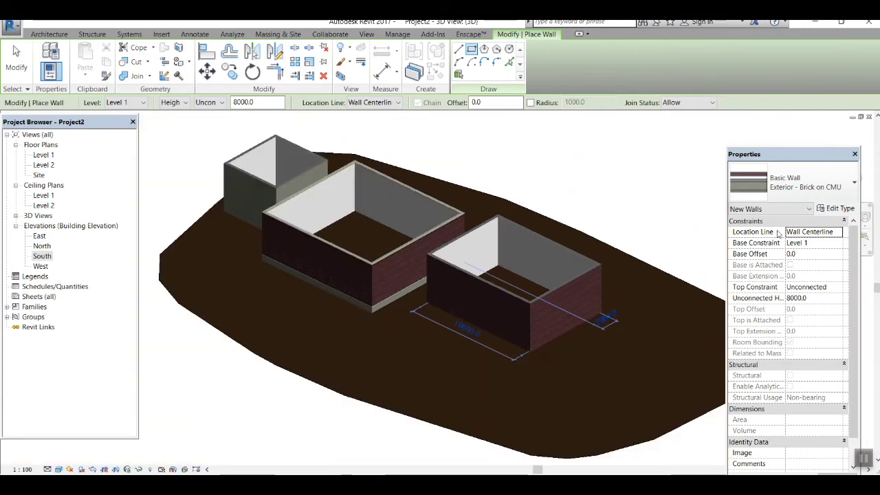
# Step: Draw a six-sided polygonal wall enclosure beside the third one using the Exterior - Brick on Mtl. Stud wall type
pyautogui.click(797, 183)
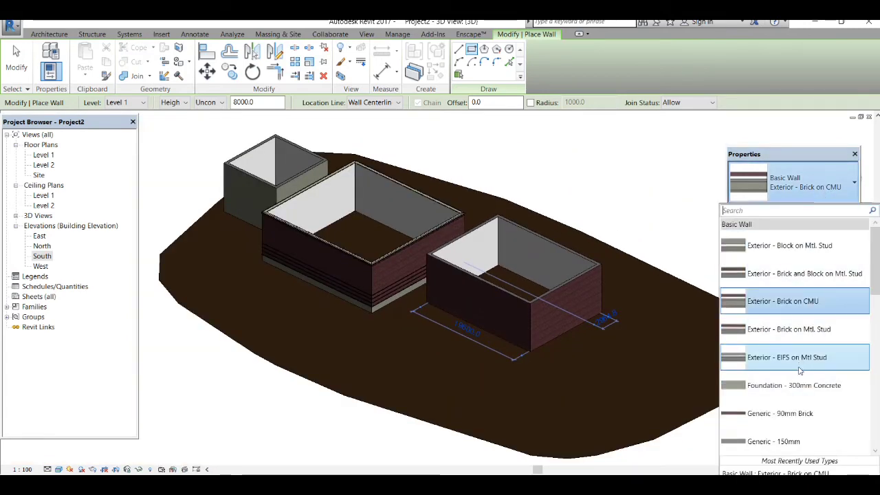
pyautogui.click(803, 330)
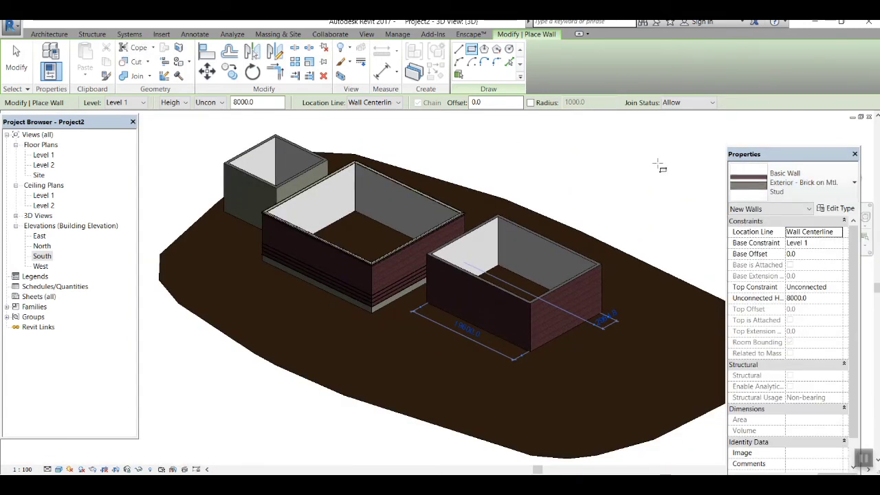
pyautogui.moveTo(670, 354); pyautogui.dragTo(540, 379, button='middle')
pyautogui.click(513, 343)
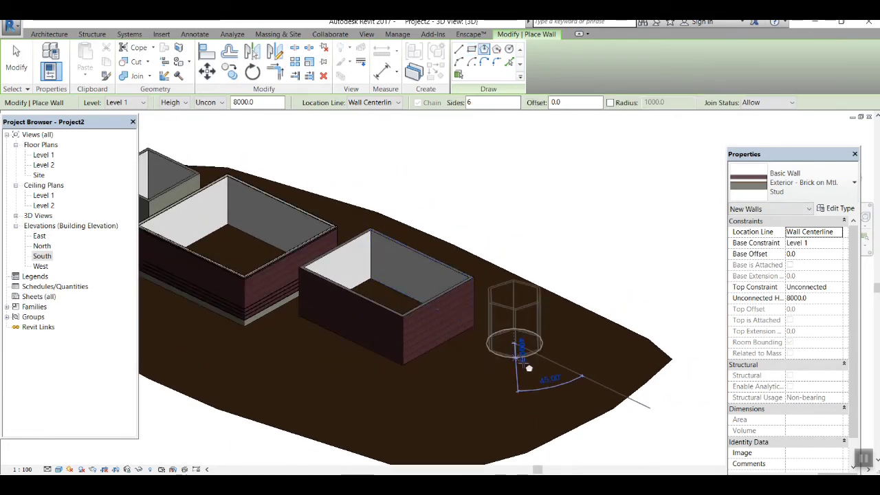
pyautogui.click(537, 372)
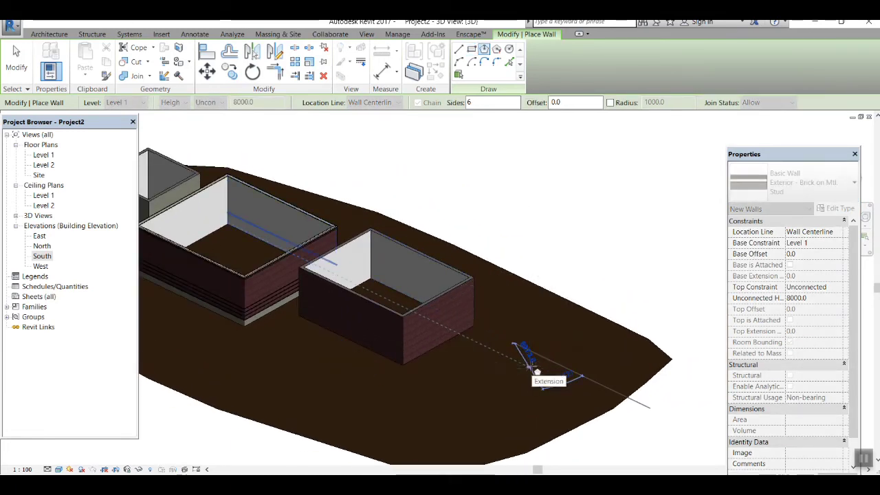
# Step: Examine the inner and outer faces and the wall tops of the hexagonal enclosure
pyautogui.scroll(4, 511, 303)
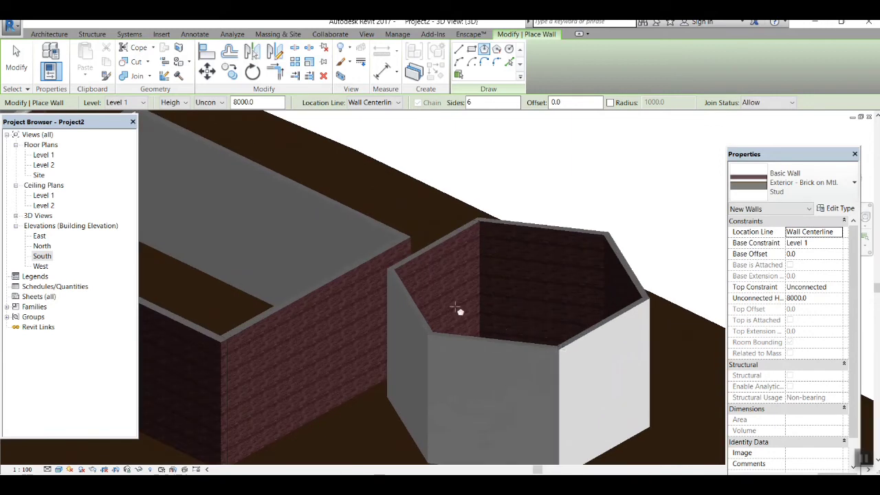
pyautogui.scroll(3, 513, 279)
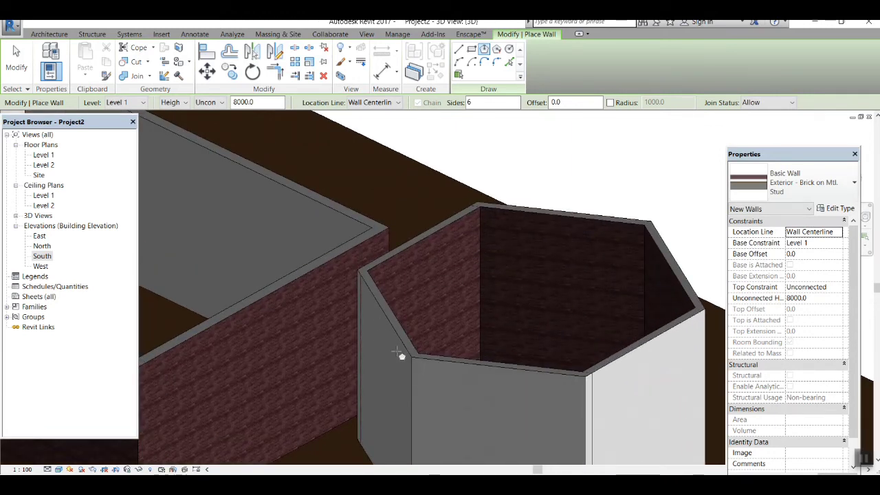
pyautogui.scroll(-2, 457, 363)
pyautogui.scroll(3, 564, 371)
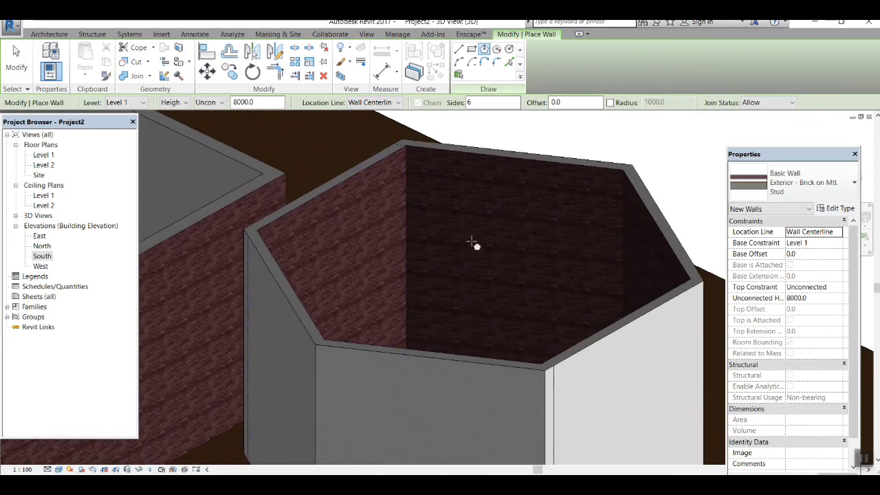
pyautogui.scroll(-5, 527, 254)
pyautogui.moveTo(352, 396); pyautogui.dragTo(435, 398, button='middle')
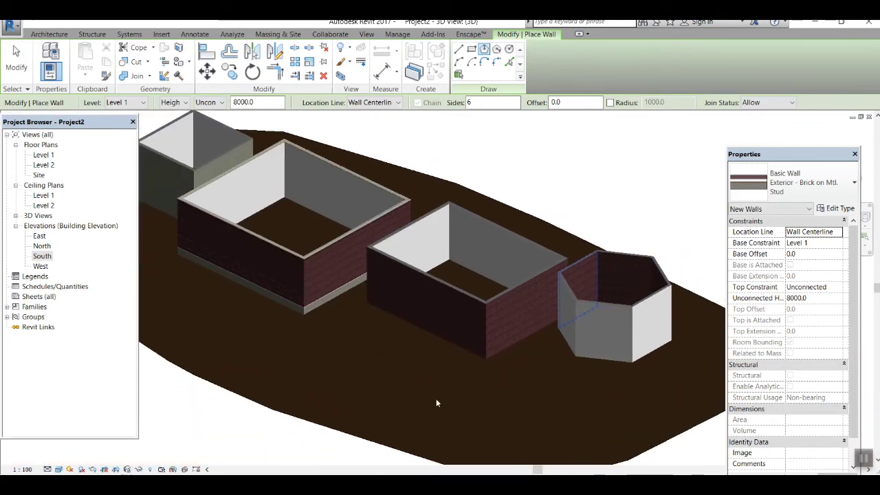
# Step: Draw a rectangle of Foundation - 300mm Concrete walls, about 6200 by 7400, in front of the brick enclosures
pyautogui.click(811, 196)
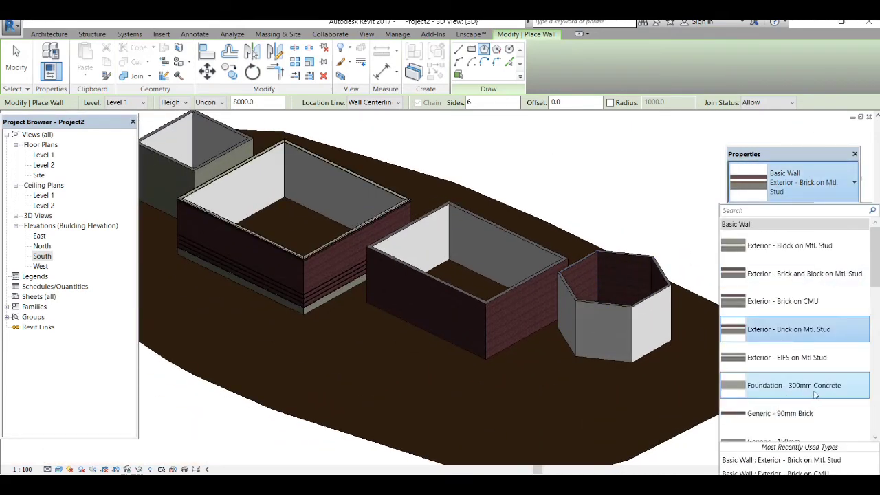
pyautogui.scroll(-3, 809, 330)
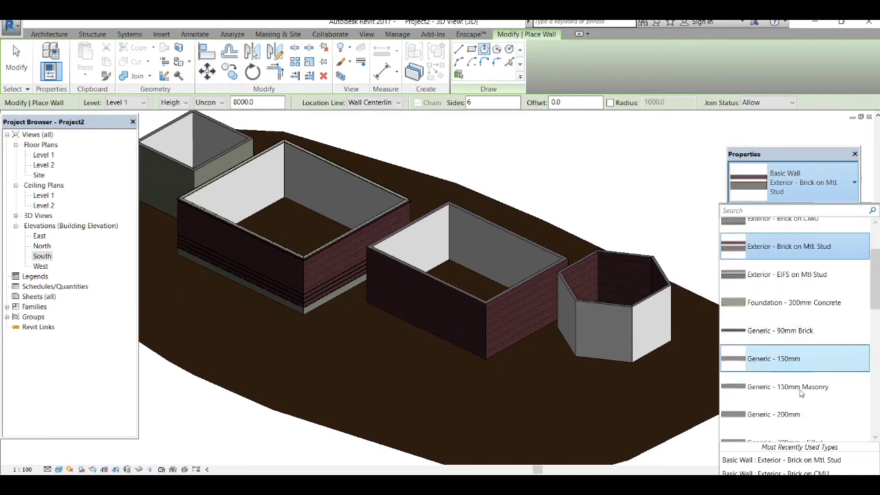
pyautogui.click(800, 303)
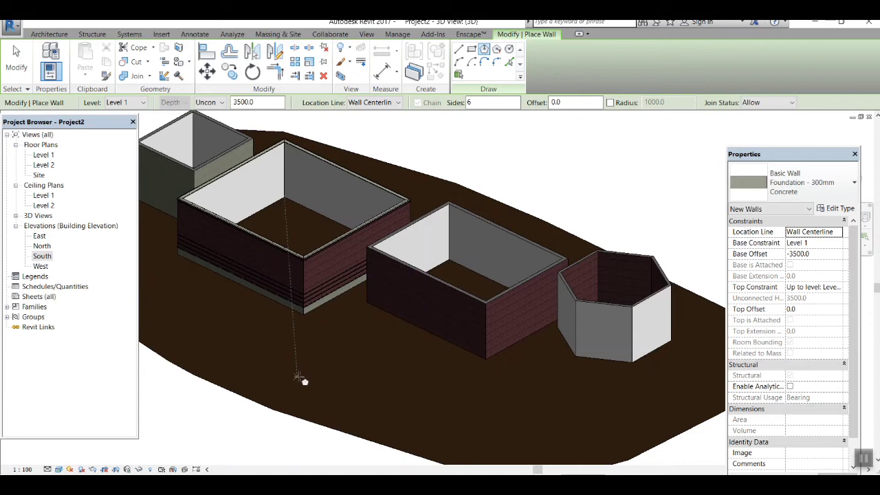
pyautogui.click(471, 49)
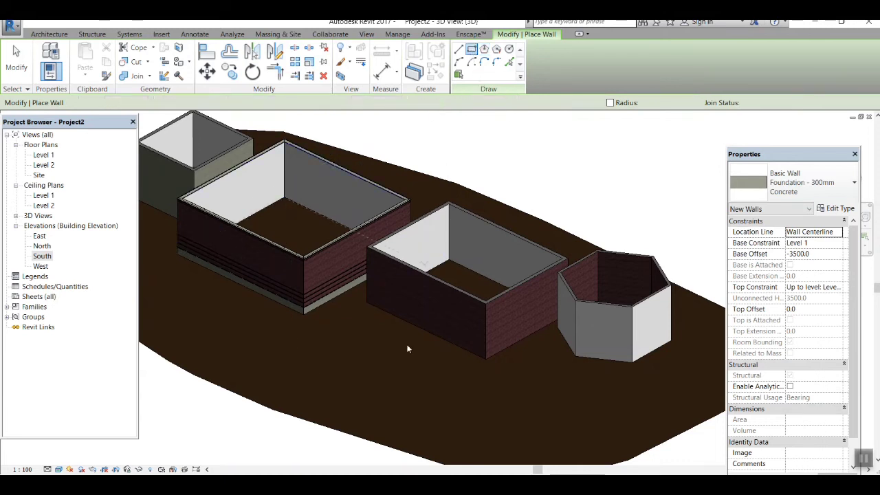
pyautogui.click(337, 381)
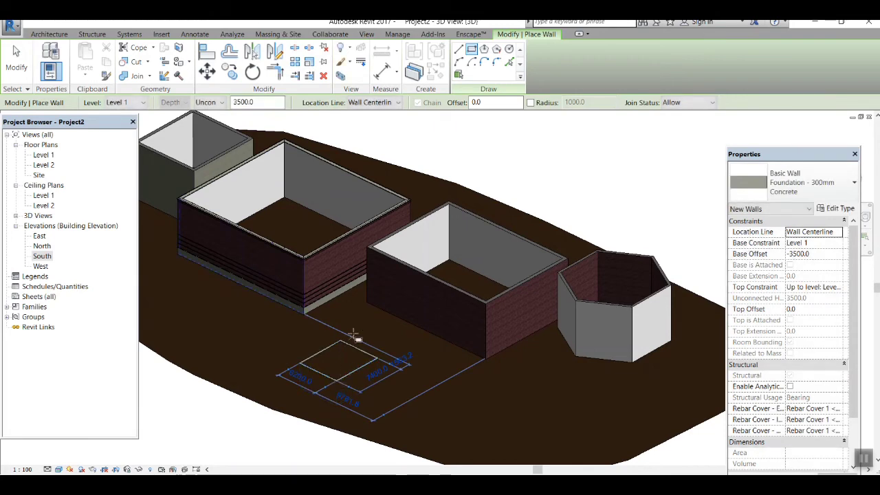
pyautogui.scroll(5, 353, 334)
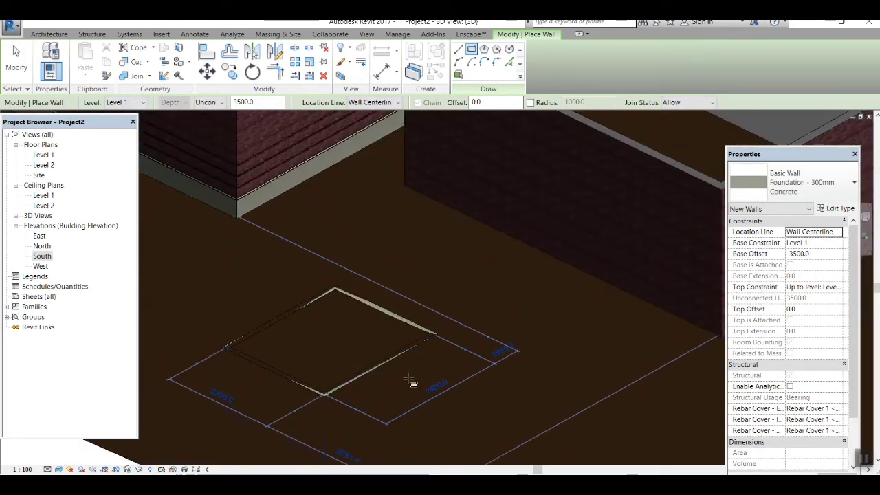
pyautogui.scroll(-6, 432, 330)
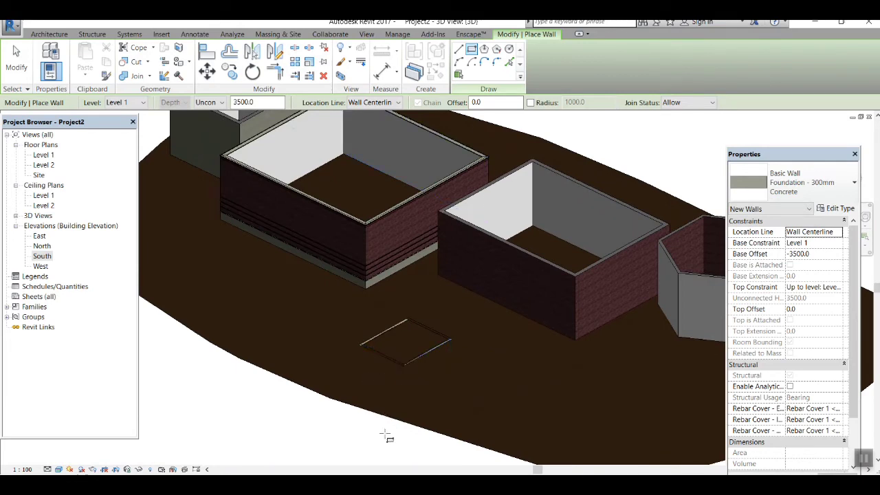
# Step: In the South elevation, stretch the front foundation wall's top to about 6730 above Level 1 and raise its base to Level 1
pyautogui.doubleClick(42, 256)
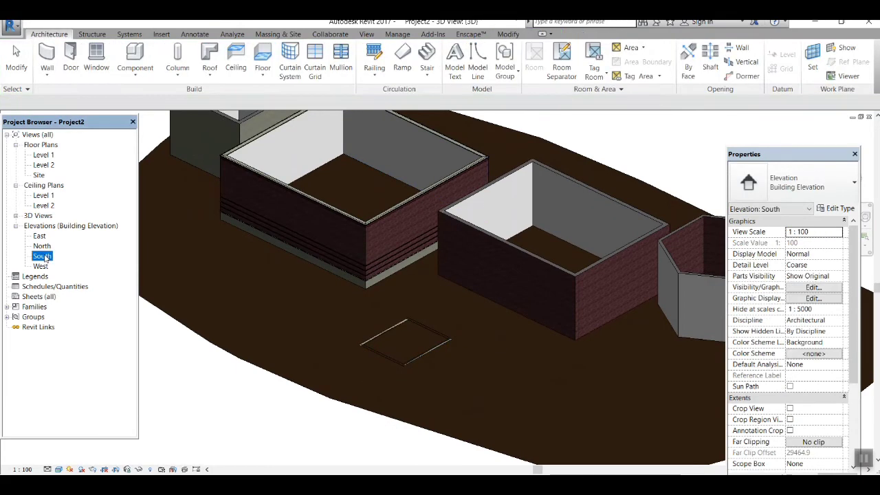
pyautogui.scroll(1, 454, 327)
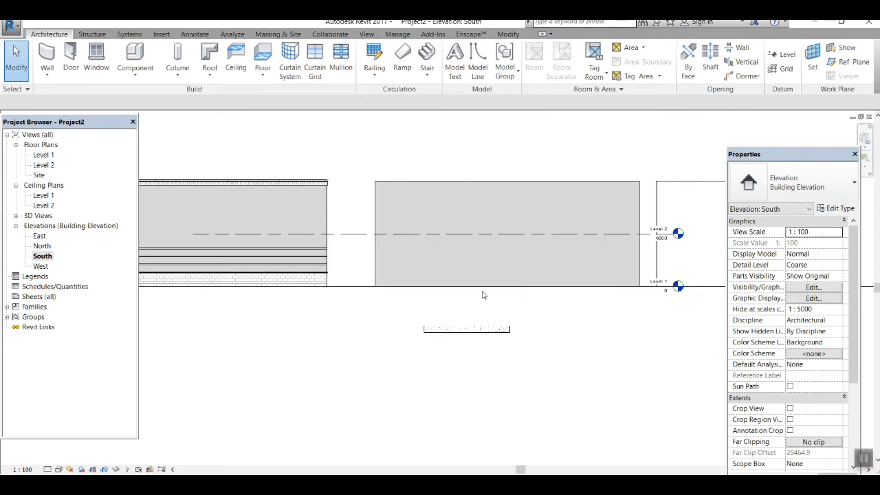
pyautogui.click(471, 336)
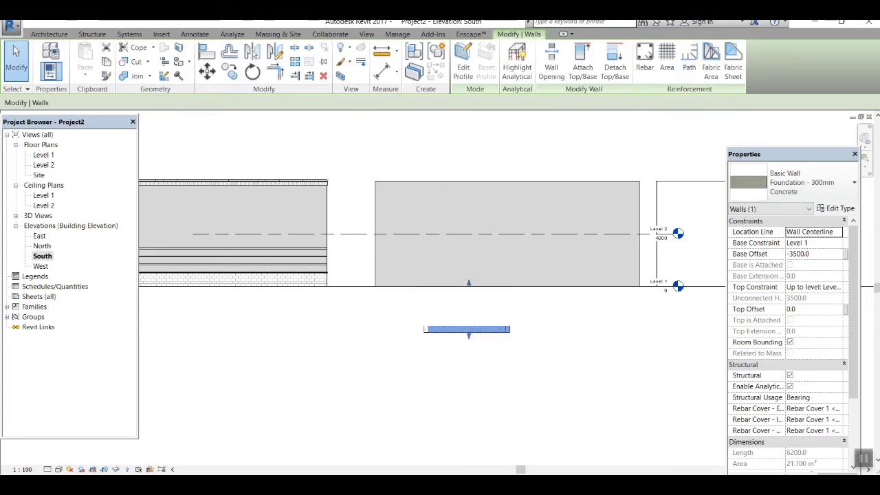
pyautogui.moveTo(472, 283); pyautogui.dragTo(472, 197)
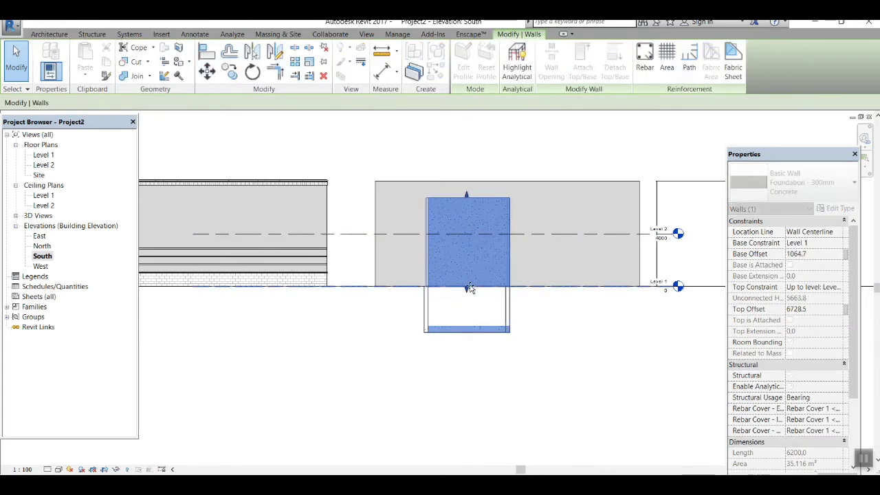
pyautogui.click(521, 387)
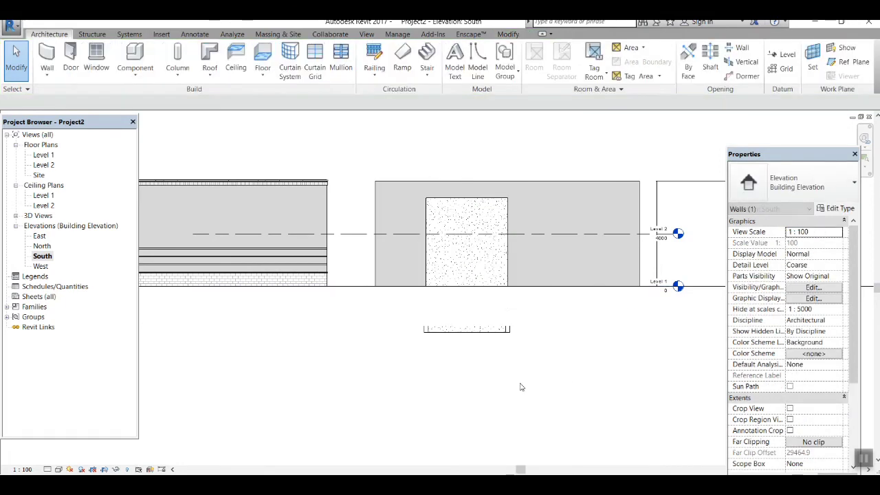
# Step: Return to the 3D view and examine the raised foundation wall's concrete texture and edges next to the other foundation walls
pyautogui.doubleClick(40, 217)
pyautogui.doubleClick(39, 225)
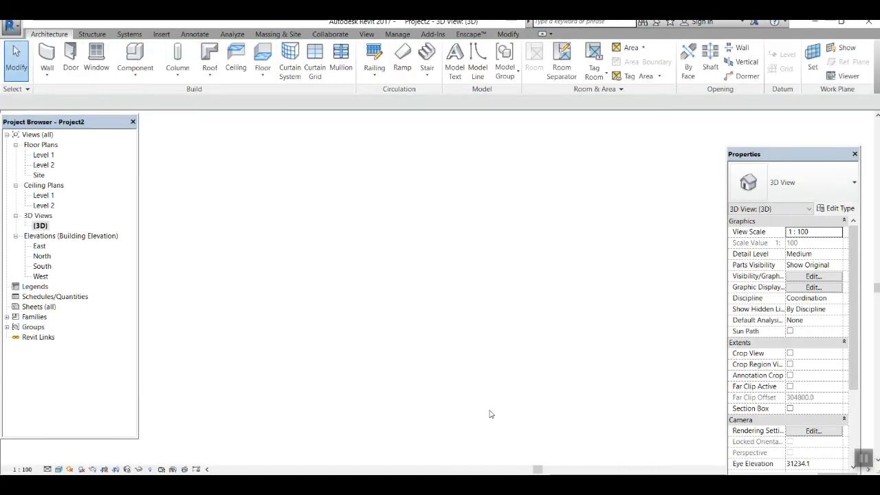
pyautogui.scroll(3, 423, 340)
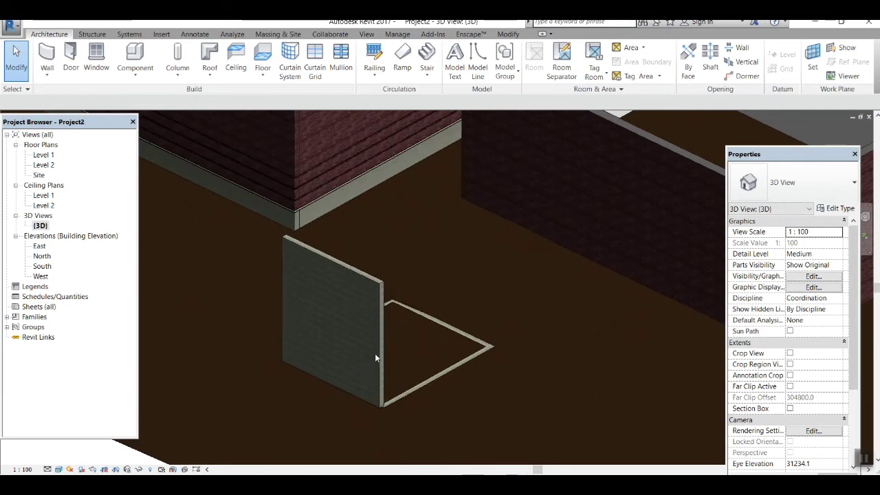
pyautogui.scroll(2, 362, 353)
pyautogui.scroll(2, 454, 412)
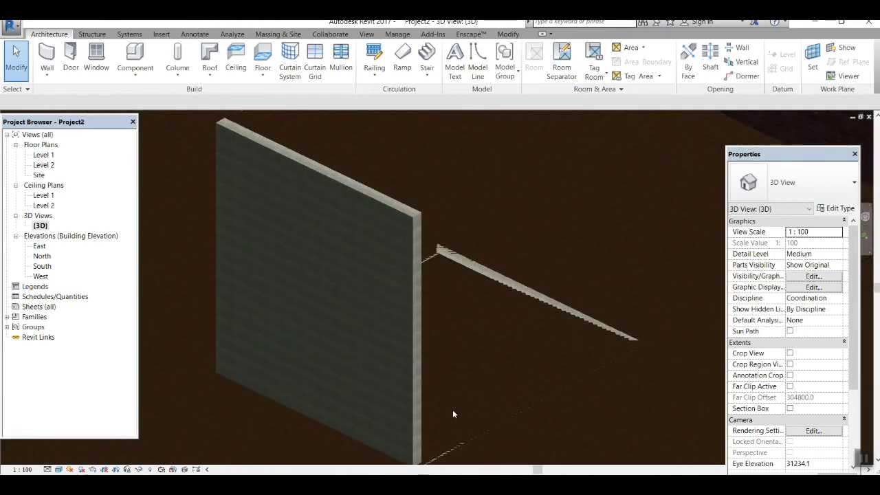
pyautogui.scroll(1, 322, 353)
pyautogui.scroll(5, 323, 353)
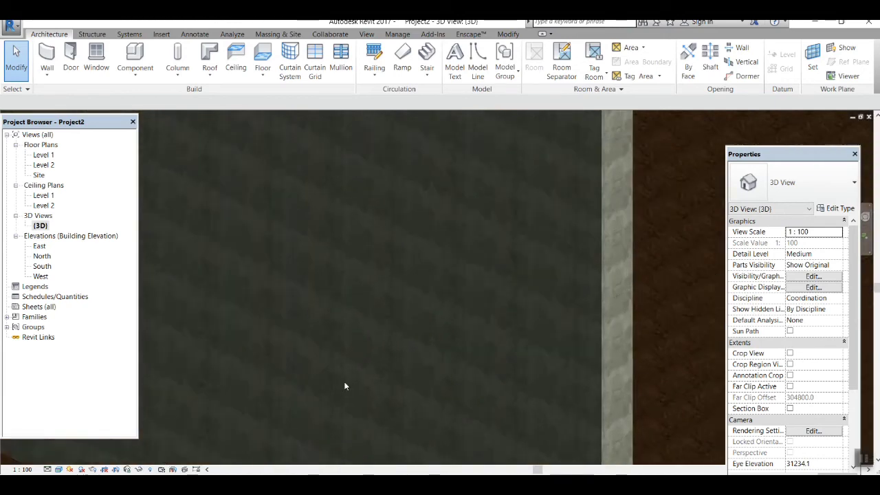
pyautogui.scroll(-6, 369, 337)
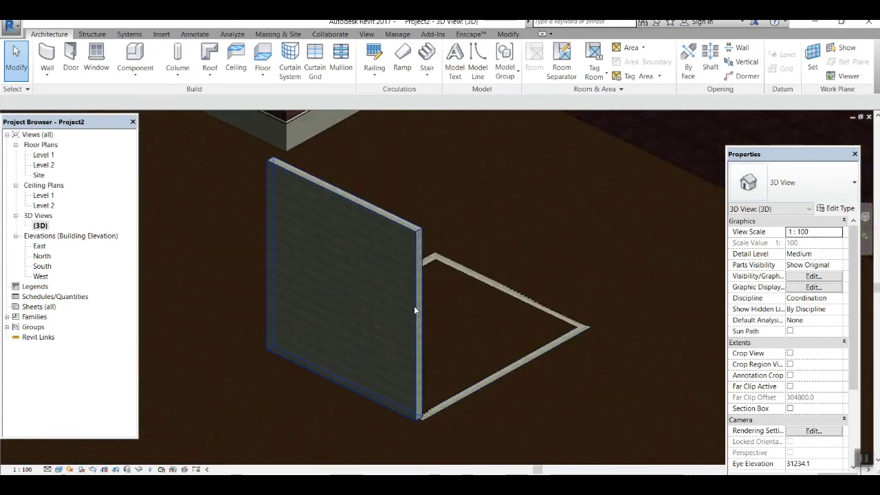
# Step: Delete the foundation walls in front of the brick enclosures
pyautogui.click(413, 306)
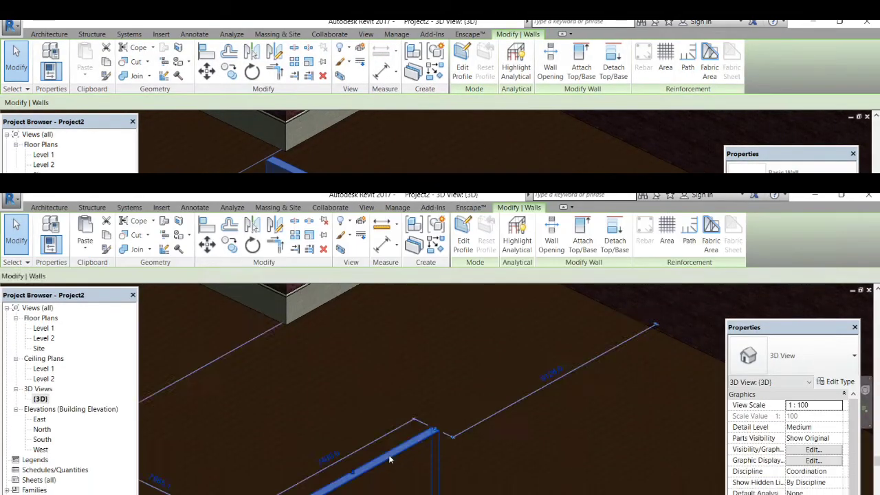
pyautogui.scroll(-3, 448, 362)
pyautogui.scroll(2, 331, 365)
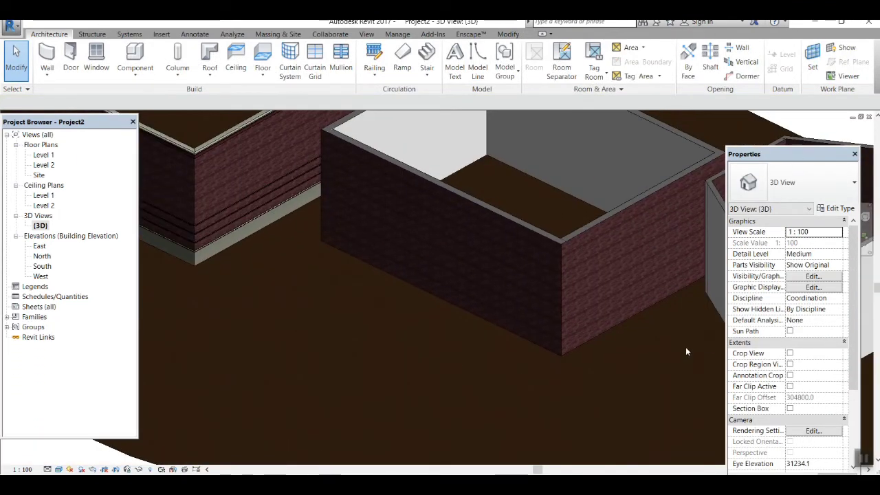
# Step: Draw a small six-sided inscribed-polygon enclosure of Interior - 138mm Partition (1-hr) walls in front of the brick enclosures
pyautogui.click(39, 77)
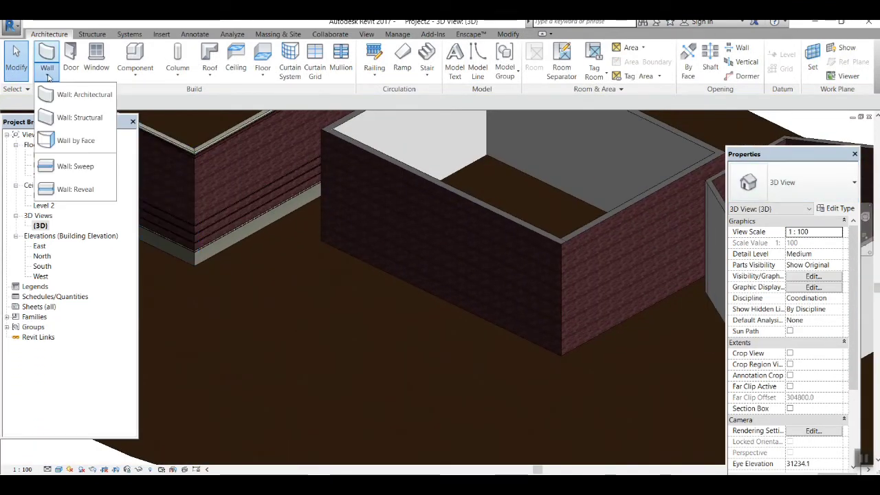
pyautogui.click(76, 120)
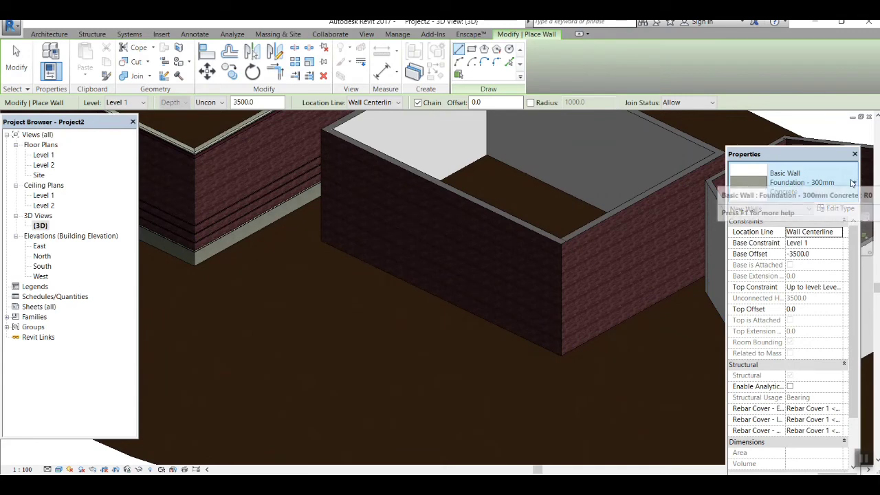
pyautogui.click(801, 182)
pyautogui.scroll(-2, 813, 323)
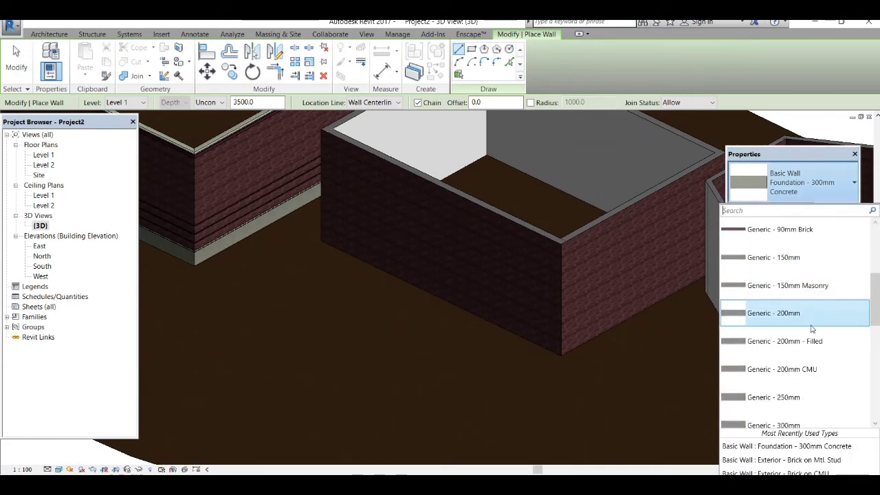
pyautogui.scroll(-12, 806, 336)
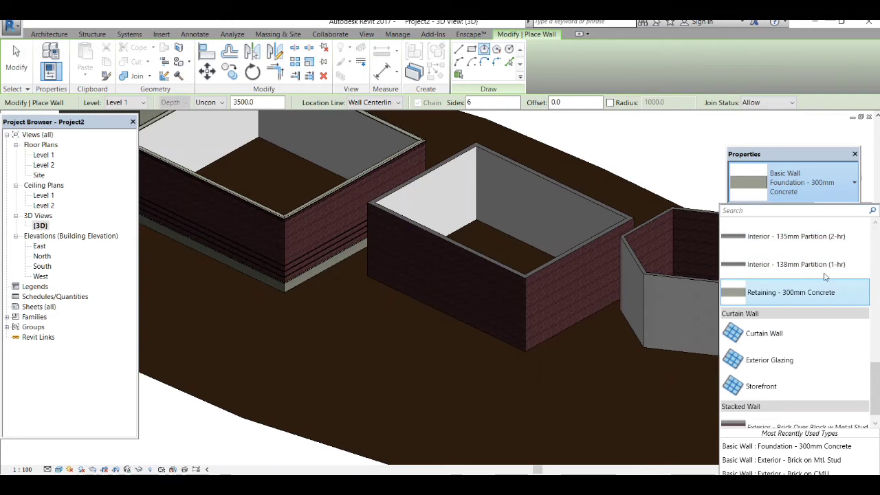
pyautogui.click(769, 264)
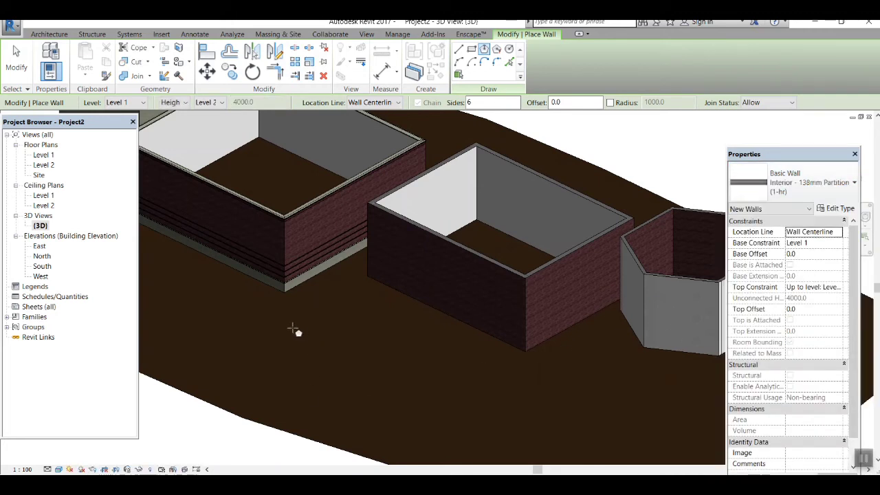
pyautogui.click(255, 322)
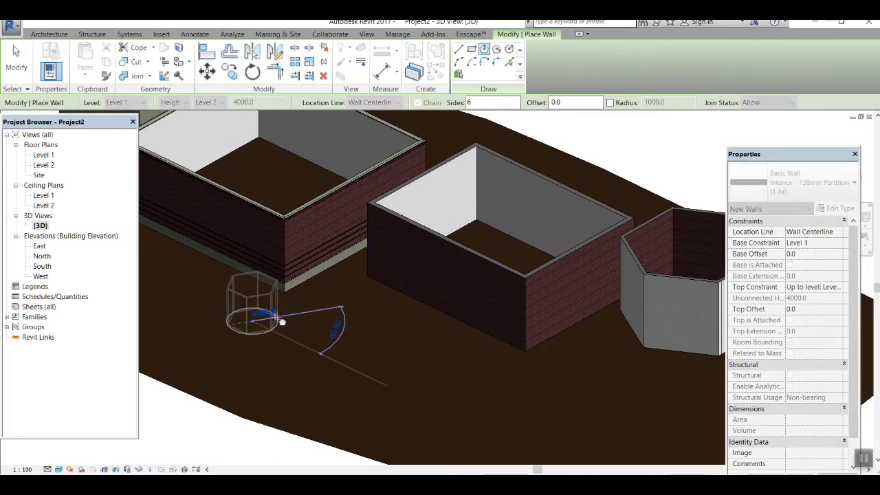
pyautogui.click(281, 321)
pyautogui.scroll(5, 251, 299)
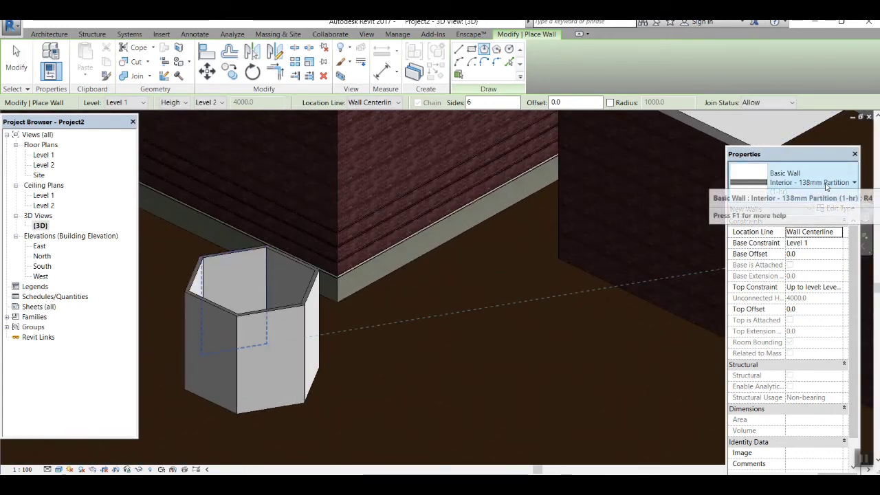
# Step: Draw a six-sided inscribed-polygon enclosure of plain Curtain Wall, 8000 high, beside the small partition hexagon
pyautogui.click(852, 182)
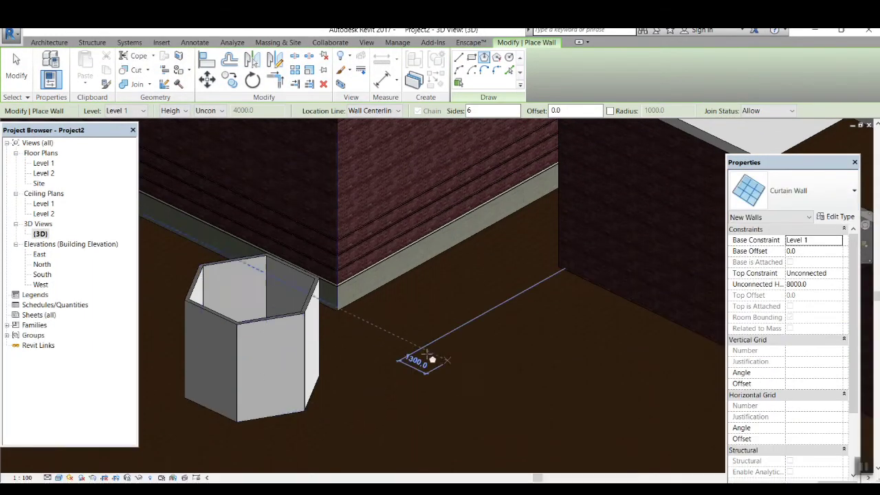
pyautogui.scroll(-3, 465, 336)
pyautogui.press('Escape')
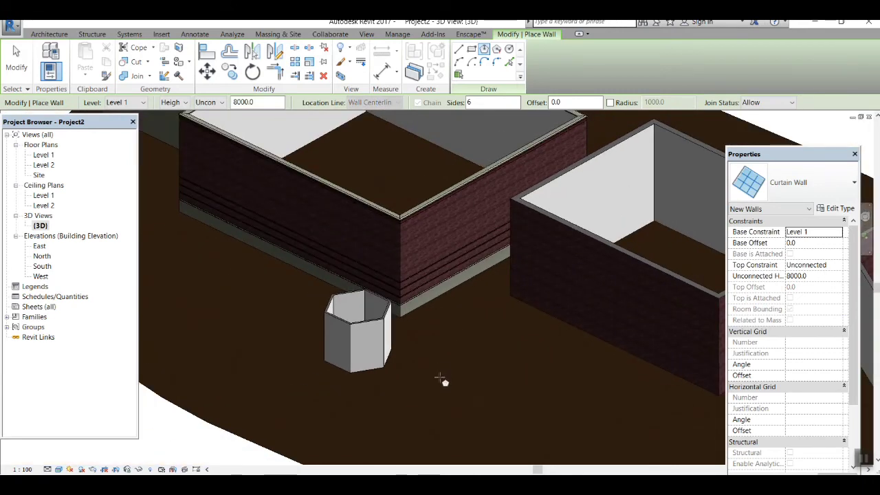
pyautogui.click(440, 377)
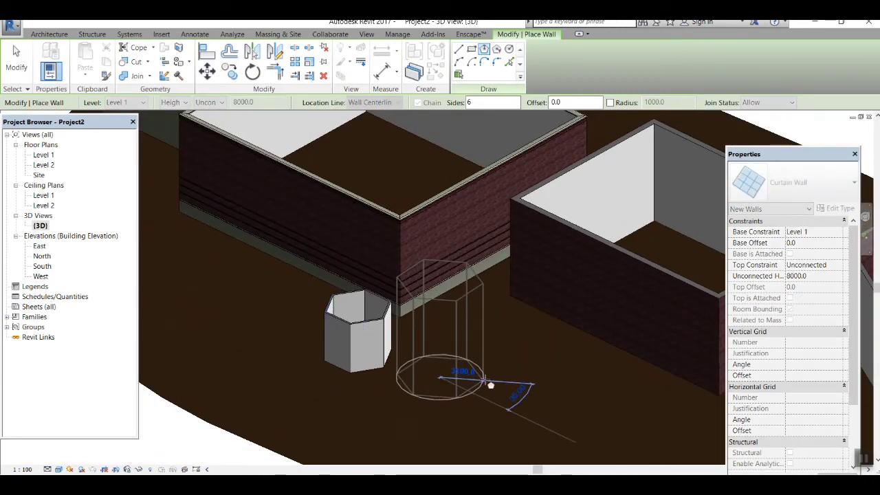
pyautogui.click(489, 383)
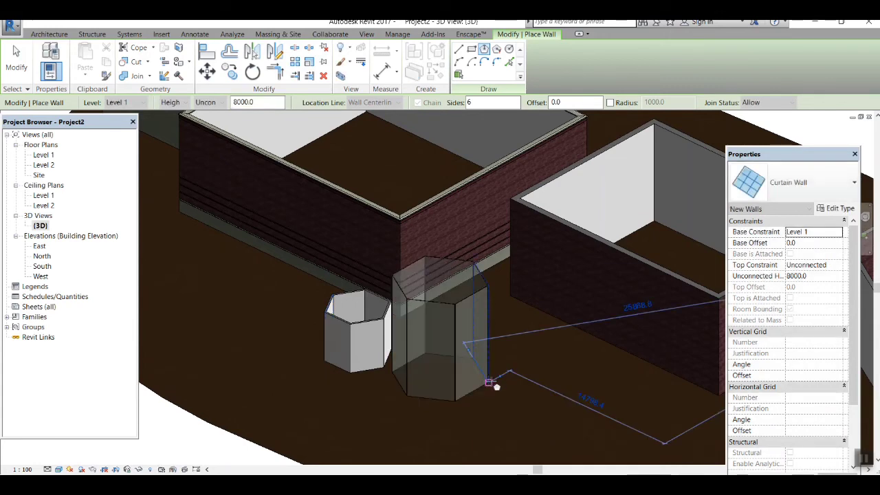
pyautogui.scroll(2, 453, 327)
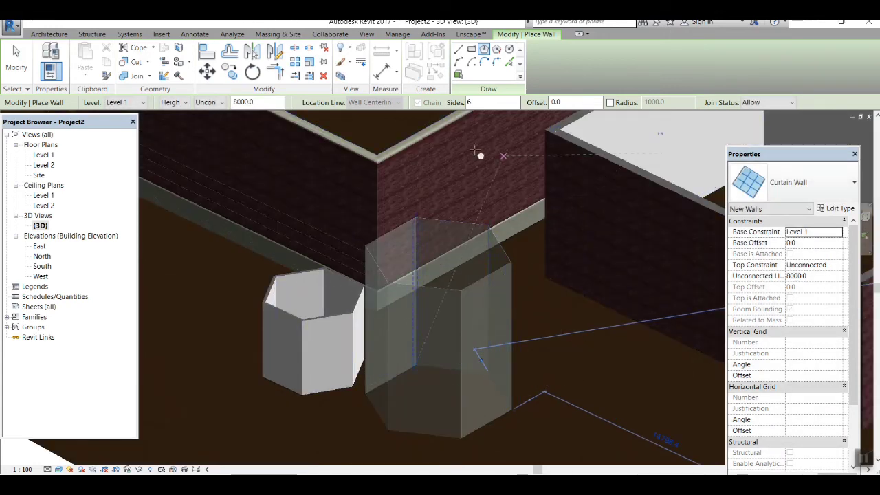
# Step: Draw a circular enclosure of Curtain Wall Exterior Glazing, 8000 high, beside the glass hexagon
pyautogui.click(510, 49)
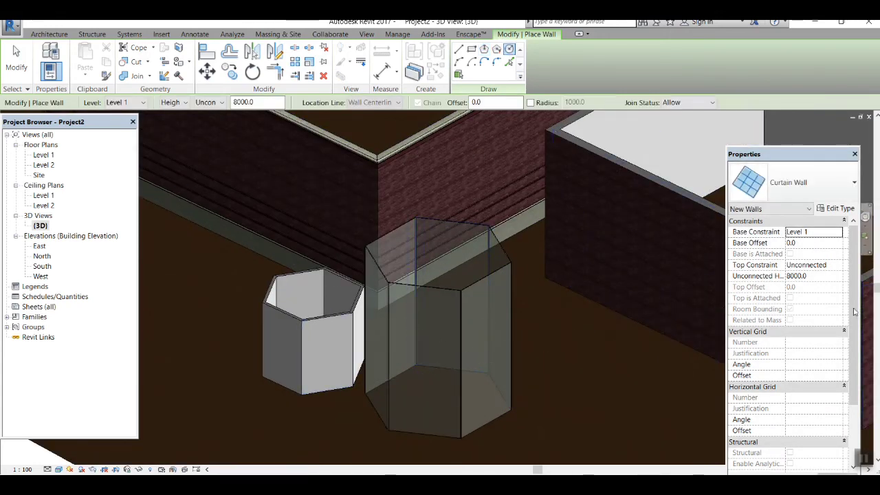
pyautogui.click(829, 197)
pyautogui.click(769, 319)
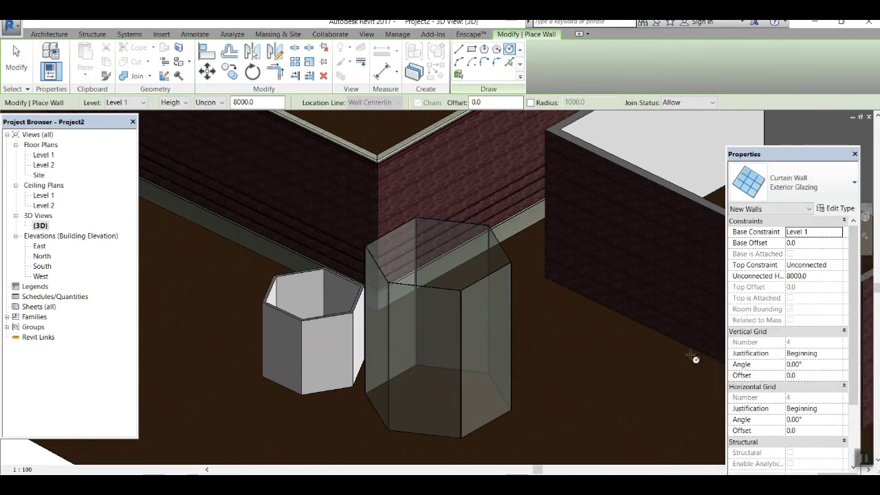
pyautogui.moveTo(585, 419); pyautogui.dragTo(471, 295, button='middle')
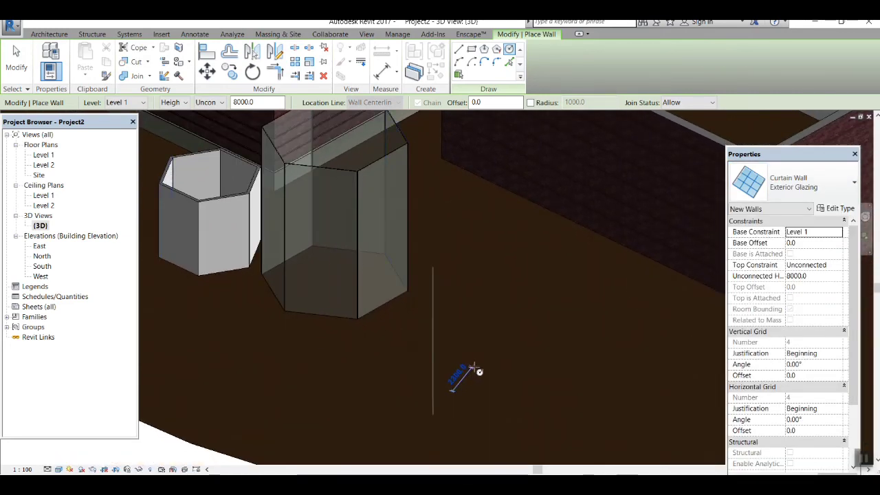
pyautogui.click(525, 367)
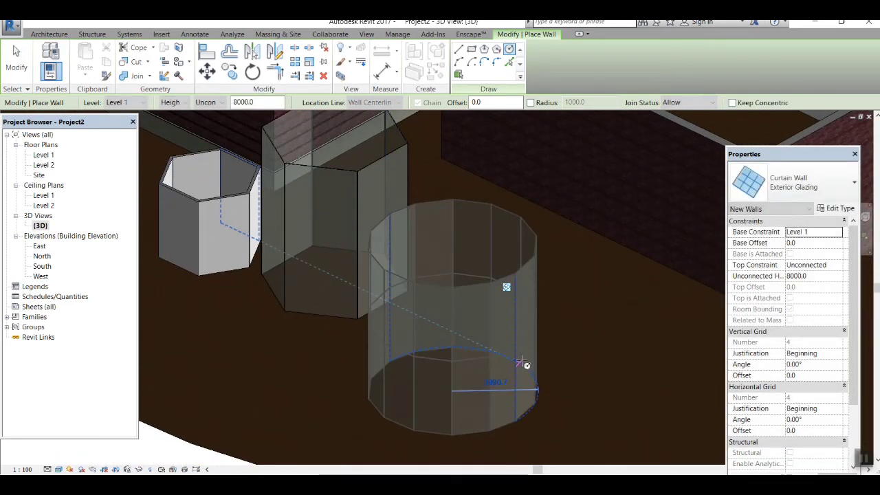
pyautogui.scroll(2, 483, 387)
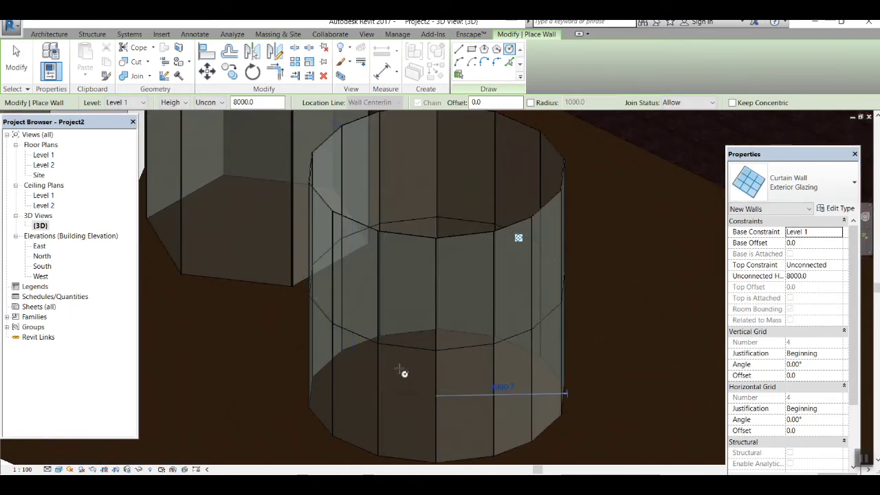
pyautogui.scroll(-2, 413, 335)
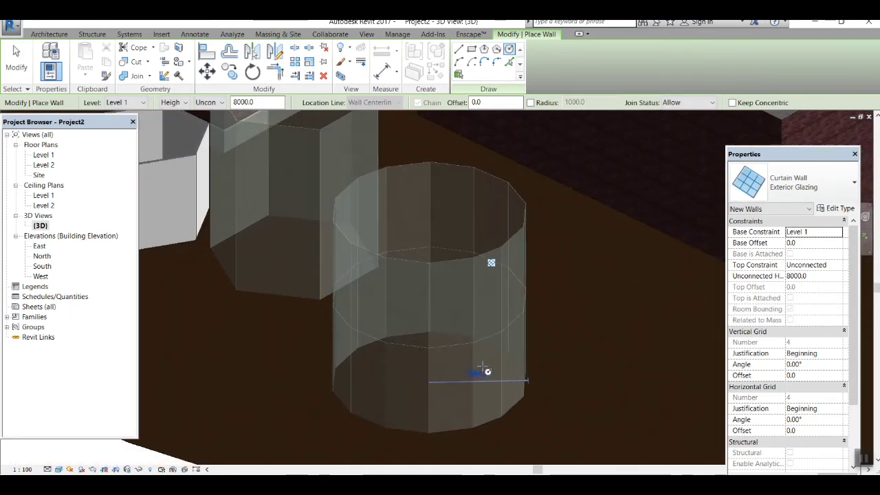
# Step: Draw a six-sided circumscribed-polygon enclosure of Curtain Wall Storefront, 8000 high, beside the glazed cylinder
pyautogui.moveTo(560, 385); pyautogui.dragTo(470, 346, button='middle')
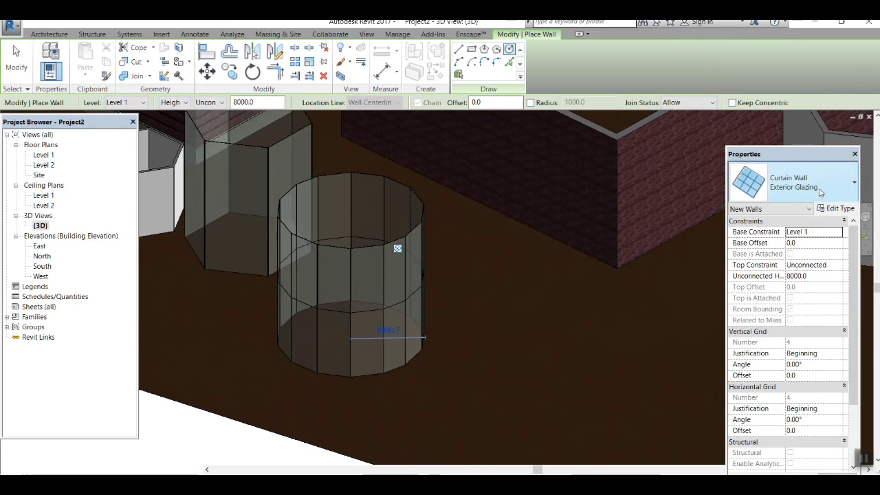
pyautogui.click(797, 183)
pyautogui.click(811, 351)
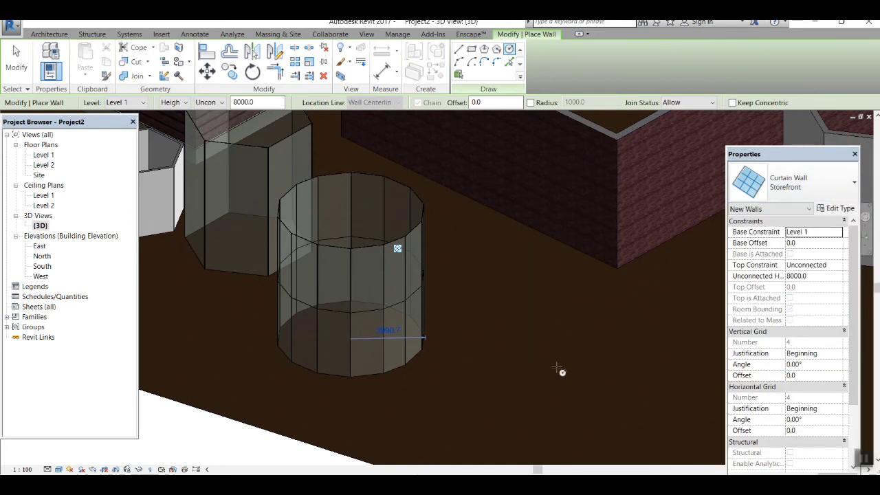
pyautogui.moveTo(567, 370); pyautogui.dragTo(479, 334, button='middle')
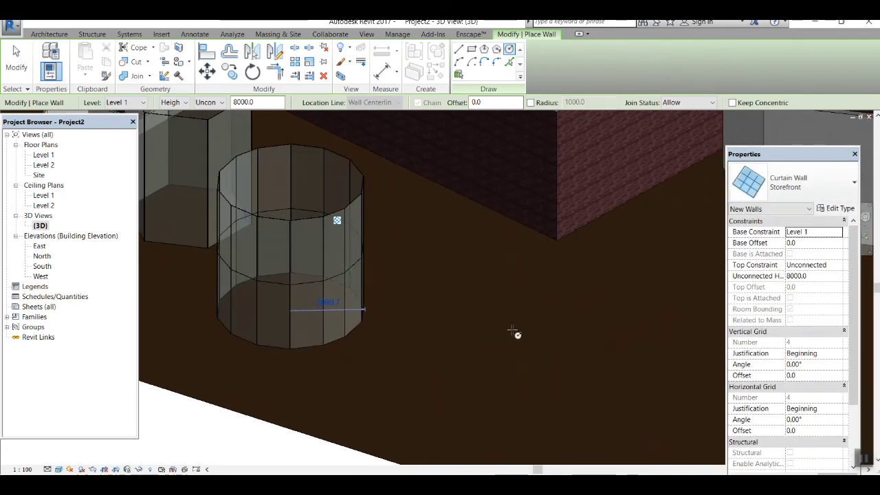
pyautogui.click(496, 50)
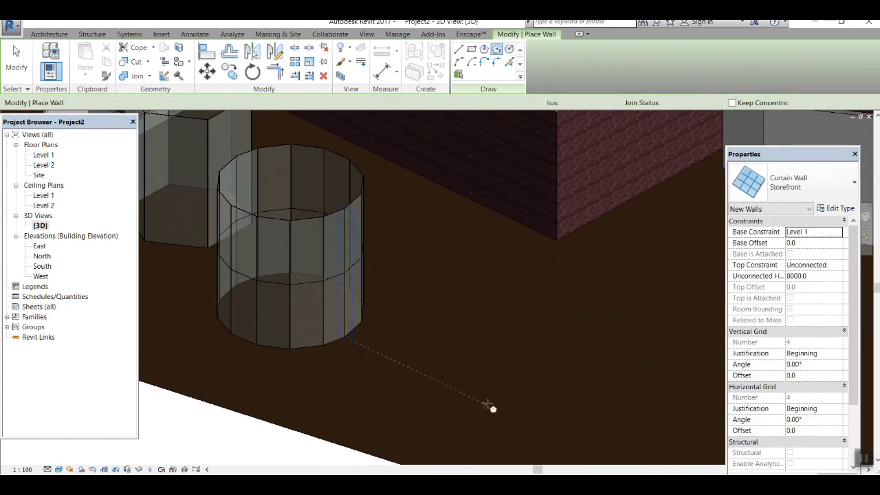
pyautogui.click(464, 366)
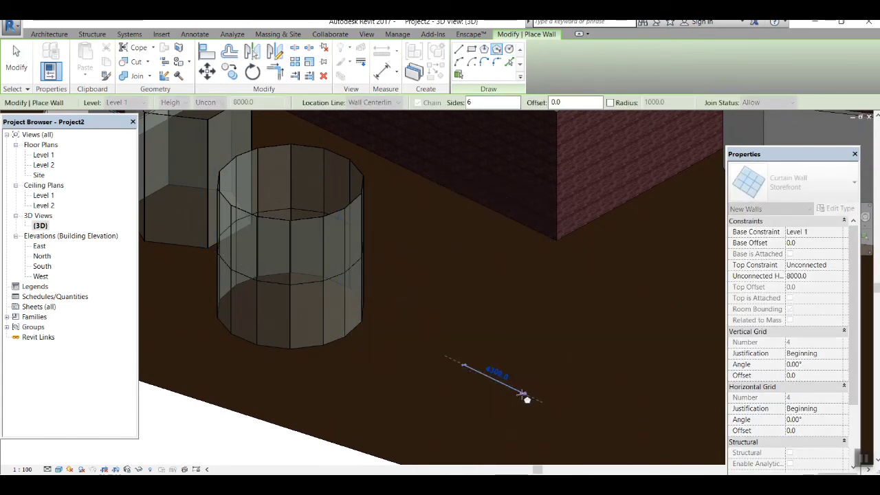
pyautogui.click(635, 364)
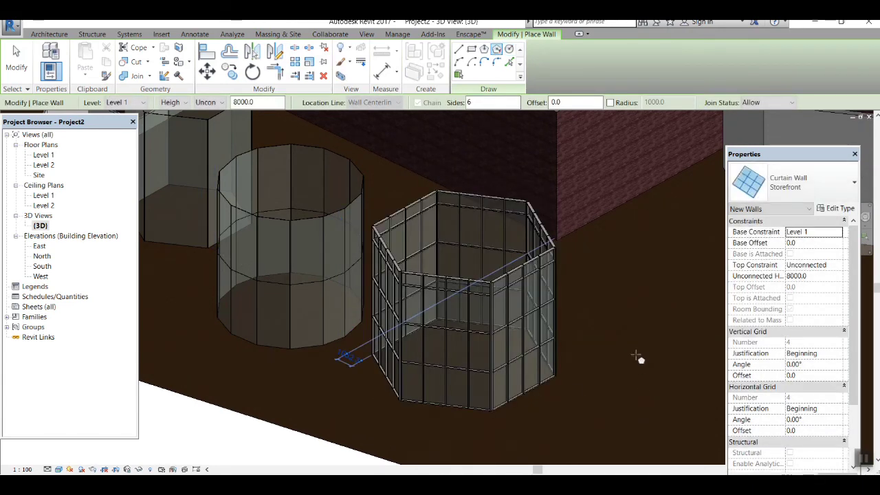
# Step: Examine the Storefront enclosure's mullions and grid up close, and compare it with the other wall enclosures from a distance
pyautogui.scroll(-1, 630, 354)
pyautogui.scroll(2, 467, 401)
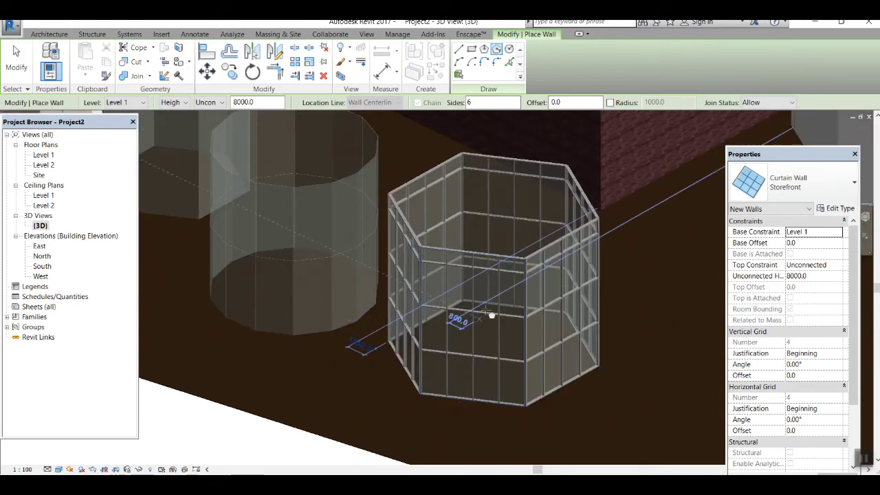
pyautogui.scroll(1, 551, 328)
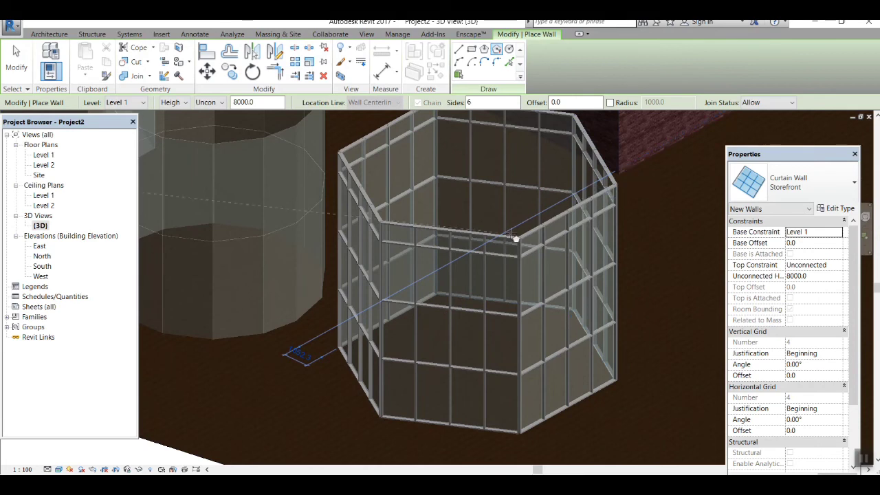
pyautogui.scroll(2, 550, 249)
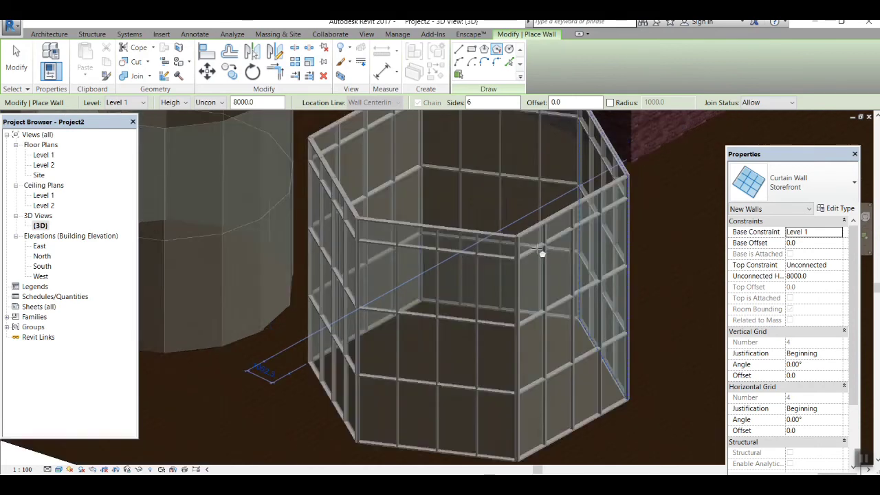
pyautogui.scroll(-5, 534, 237)
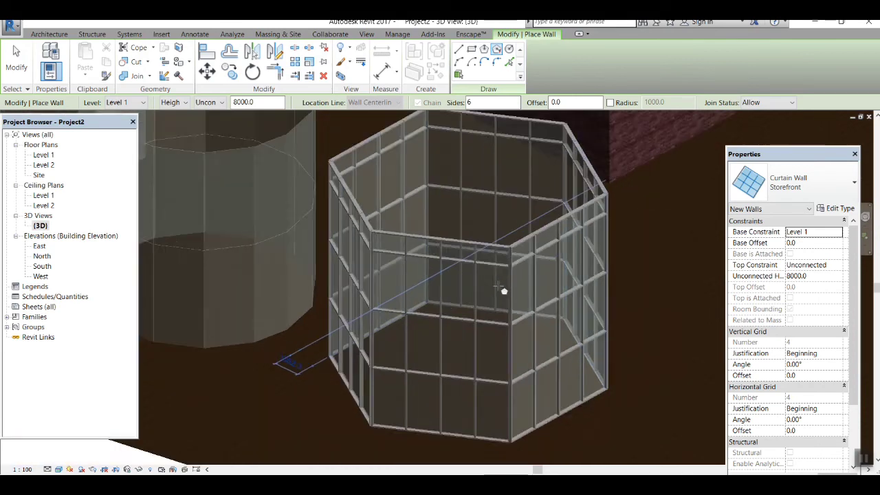
pyautogui.scroll(-5, 506, 399)
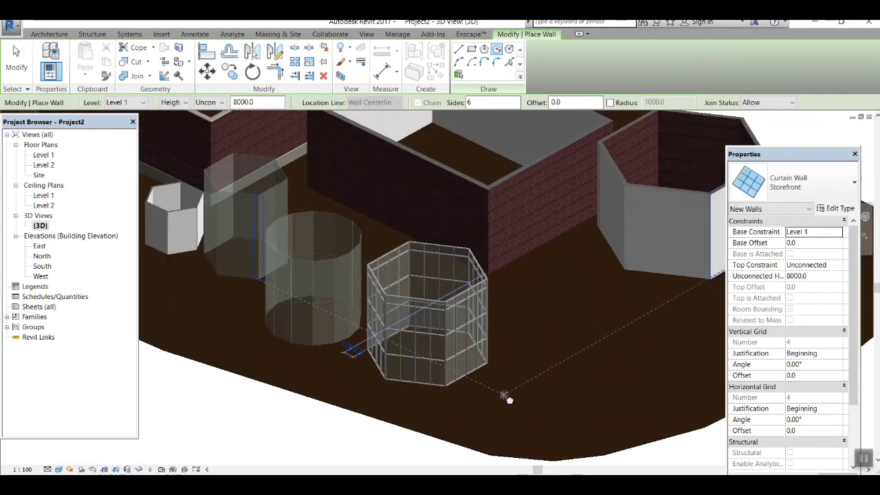
pyautogui.scroll(-2, 591, 473)
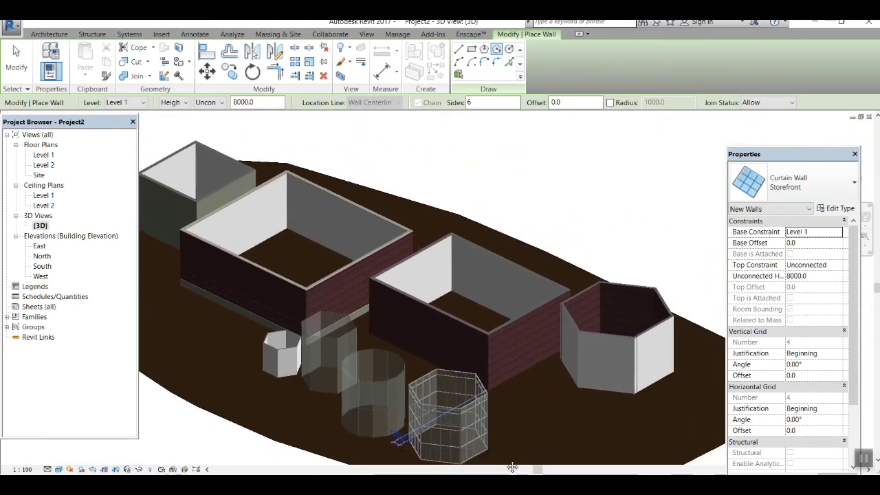
pyautogui.scroll(4, 608, 469)
pyautogui.moveTo(610, 466); pyautogui.dragTo(576, 475, button='middle')
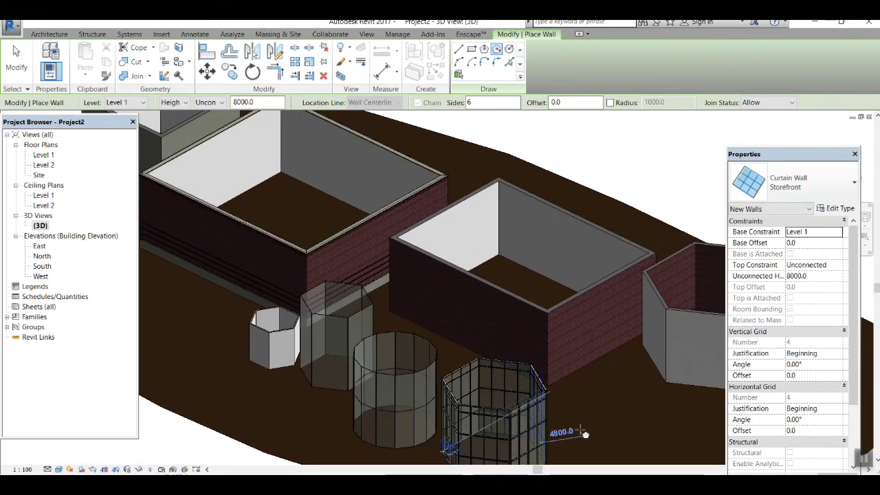
pyautogui.scroll(-1, 579, 429)
pyautogui.press('Escape')
pyautogui.press('Escape')
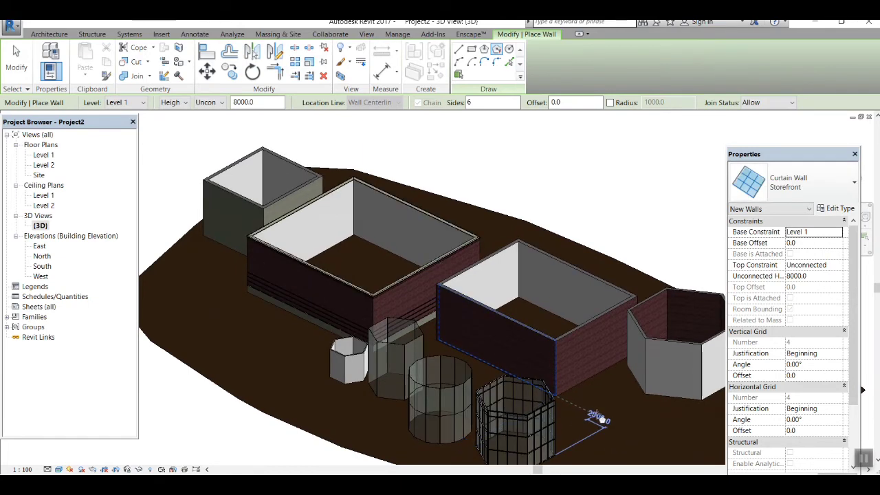
pyautogui.keyDown('shift'); pyautogui.moveTo(595, 421); pyautogui.dragTo(549, 392, button='middle'); pyautogui.keyUp('shift')
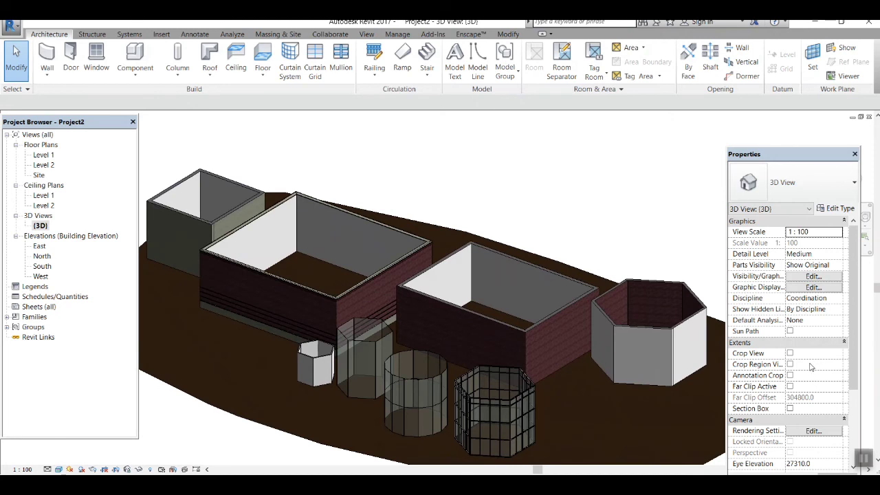
# Step: Draw a rectangular enclosure of Basic Wall Generic - 200mm, about 8000 wide and 8000 high, beside the Storefront enclosure
pyautogui.click(824, 182)
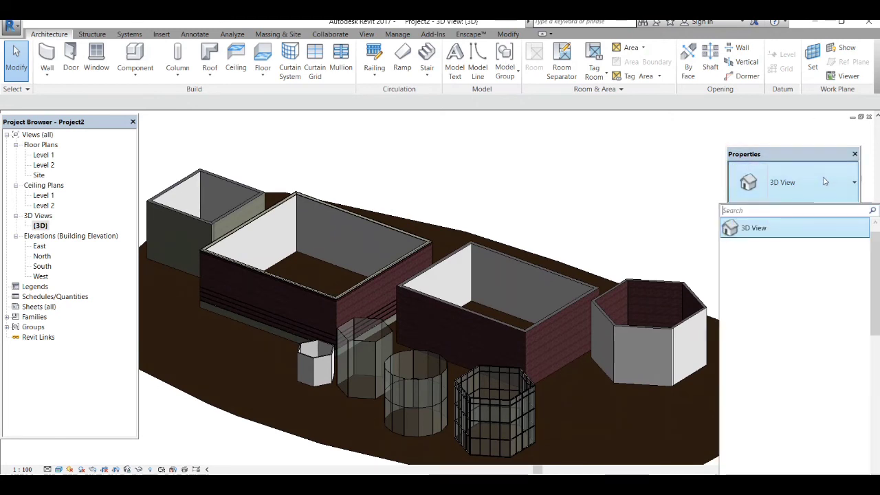
pyautogui.click(46, 75)
pyautogui.click(52, 94)
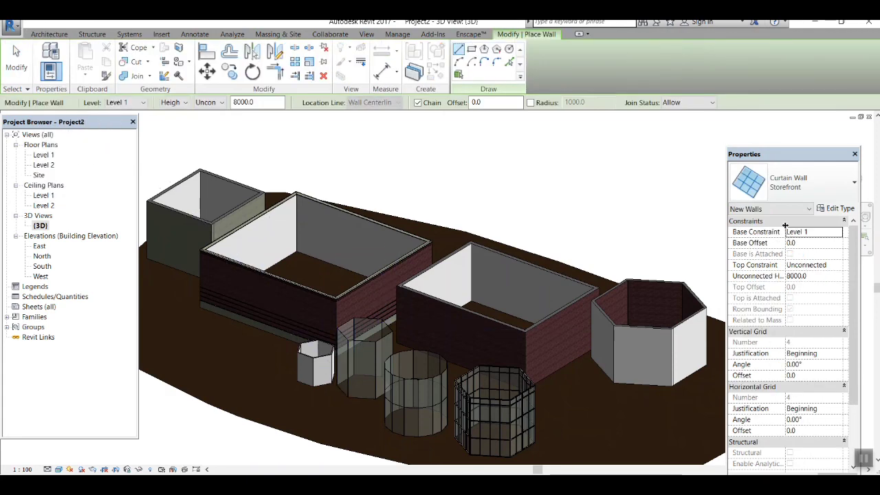
pyautogui.click(829, 181)
pyautogui.scroll(6, 811, 251)
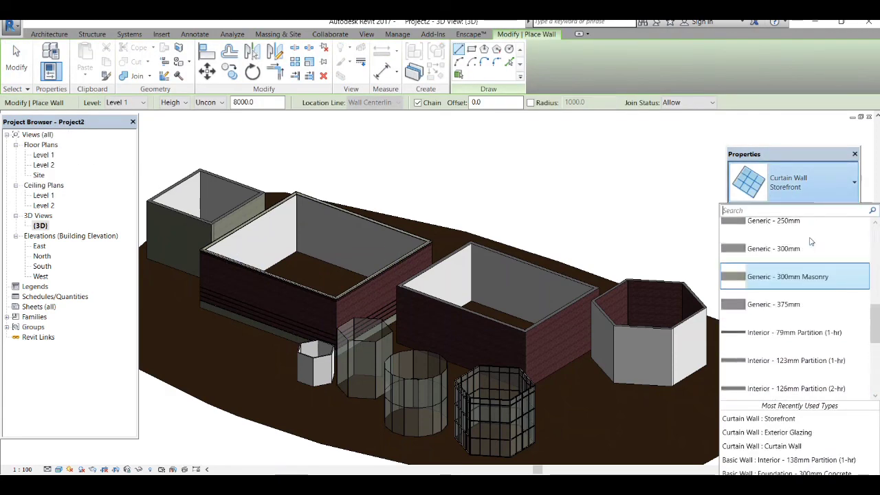
pyautogui.scroll(-2, 811, 251)
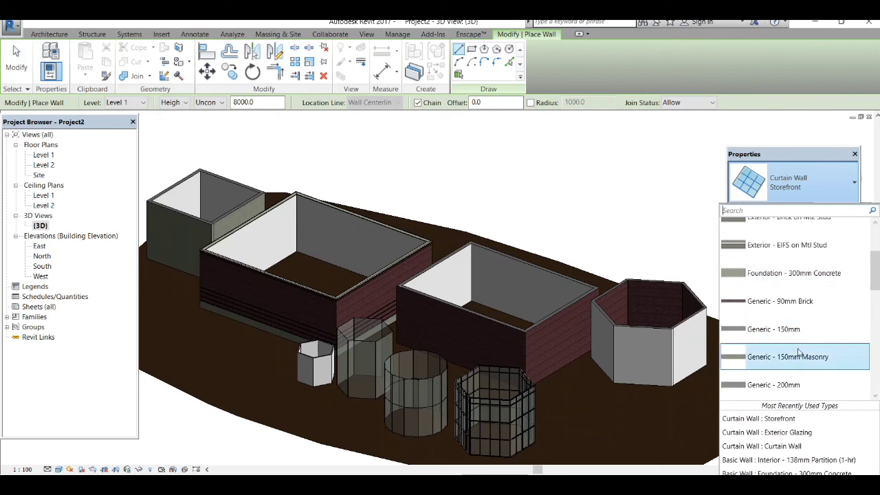
pyautogui.click(799, 383)
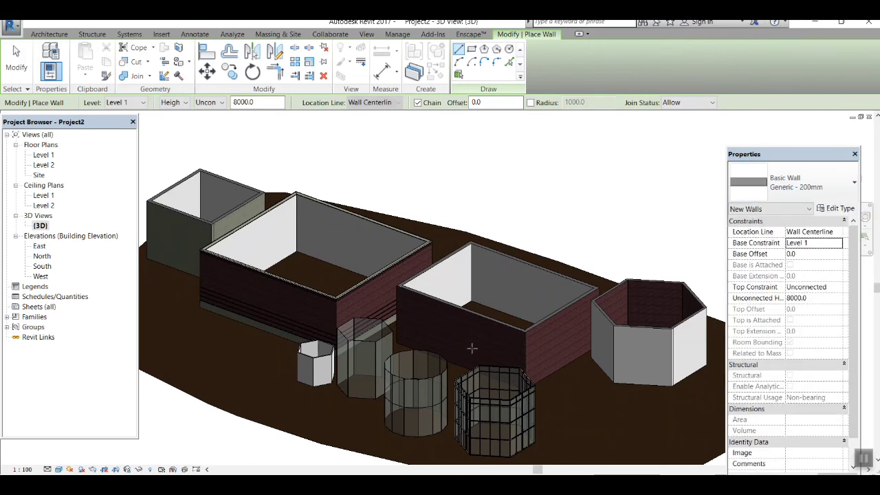
pyautogui.scroll(-1, 577, 390)
pyautogui.click(555, 435)
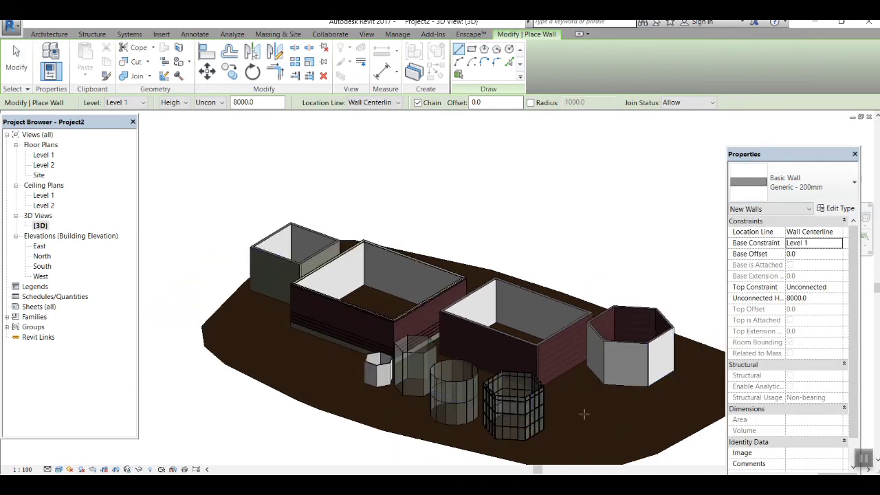
pyautogui.click(472, 50)
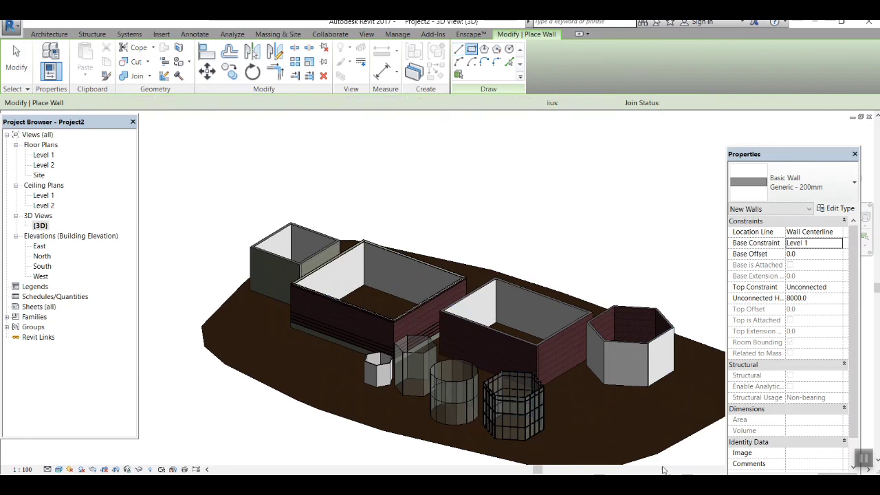
pyautogui.click(585, 426)
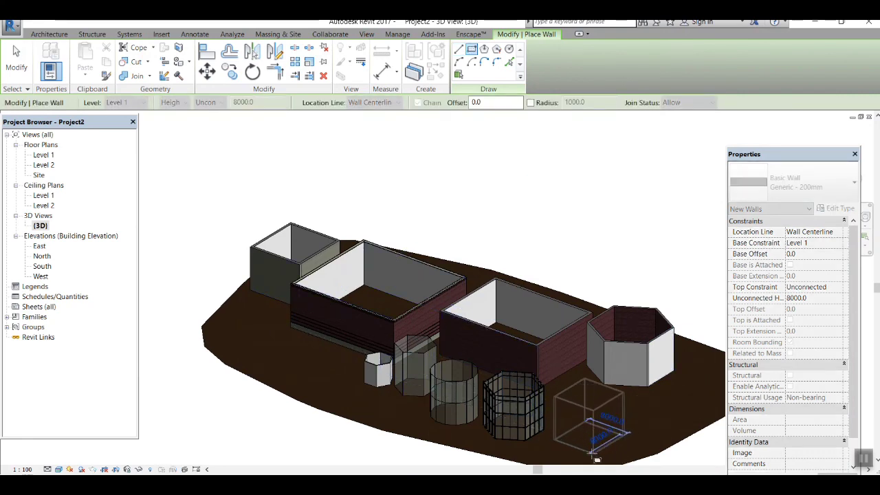
pyautogui.scroll(4, 652, 415)
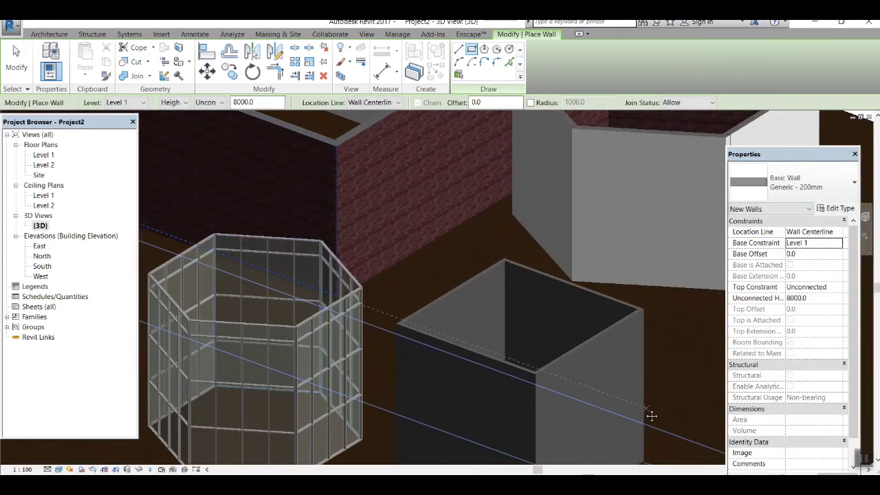
pyautogui.moveTo(652, 415); pyautogui.dragTo(650, 336, button='middle')
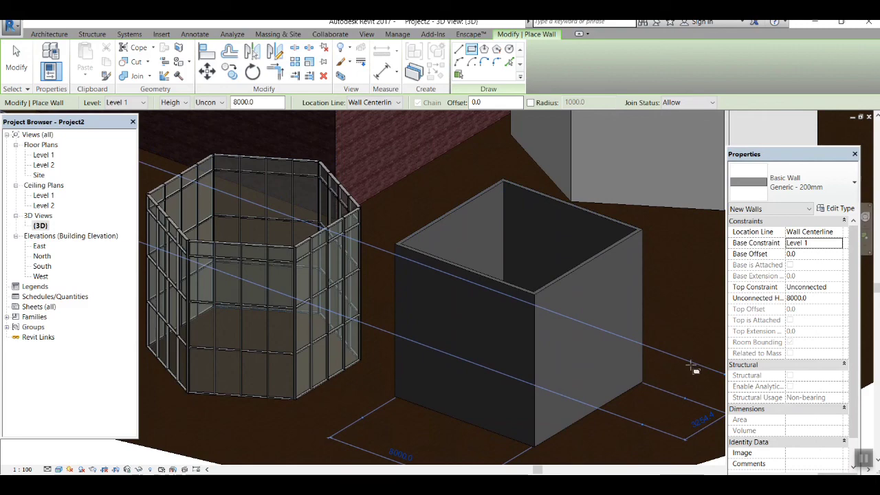
pyautogui.press('Escape')
pyautogui.press('Escape')
pyautogui.scroll(-4, 615, 331)
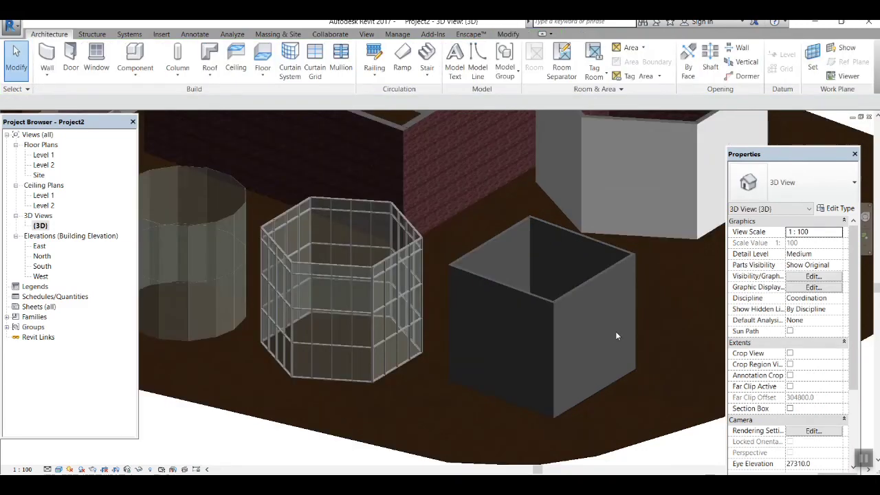